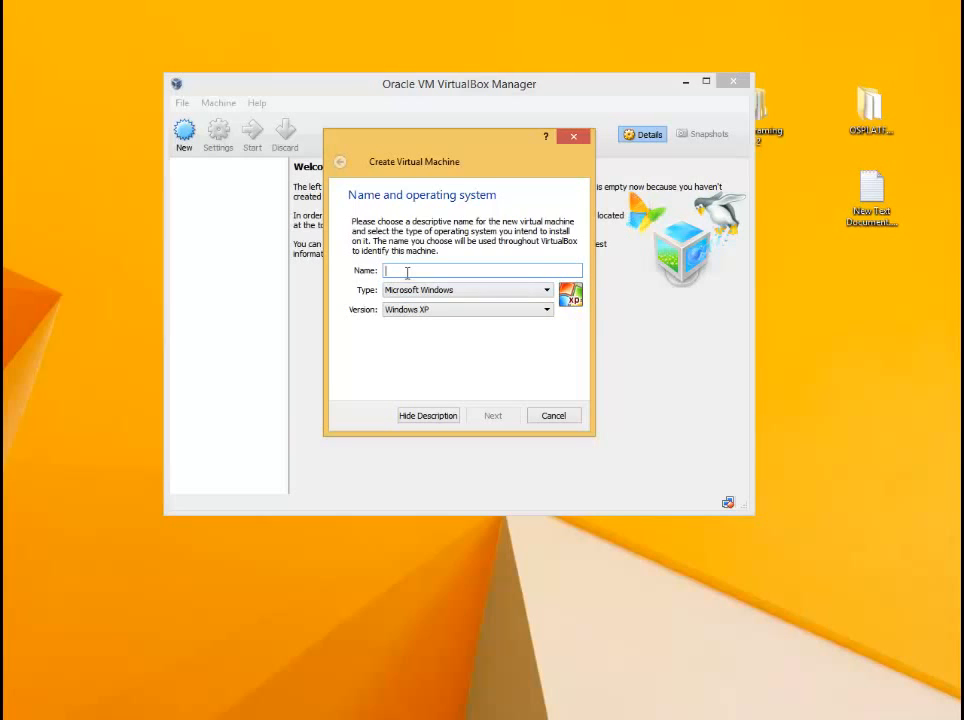
# - Name the new virtual machine wndws2000, set its version to Windows 2008 (64 bit), and continue to the memory size
pyautogui.write('windws2000')
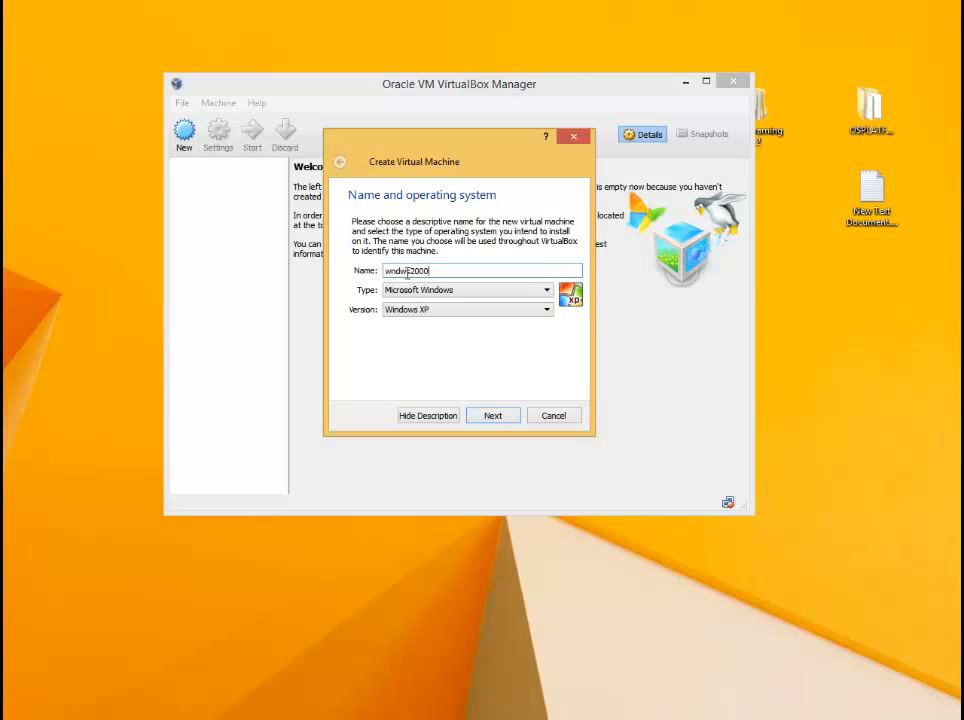
pyautogui.click(413, 311)
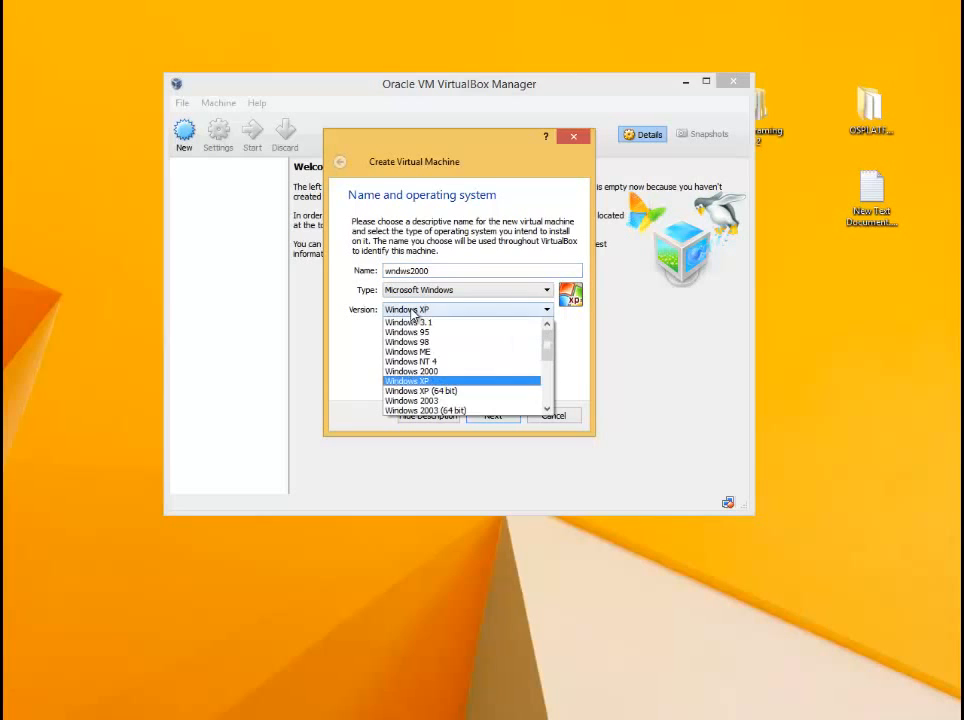
pyautogui.scroll(-2, 522, 350)
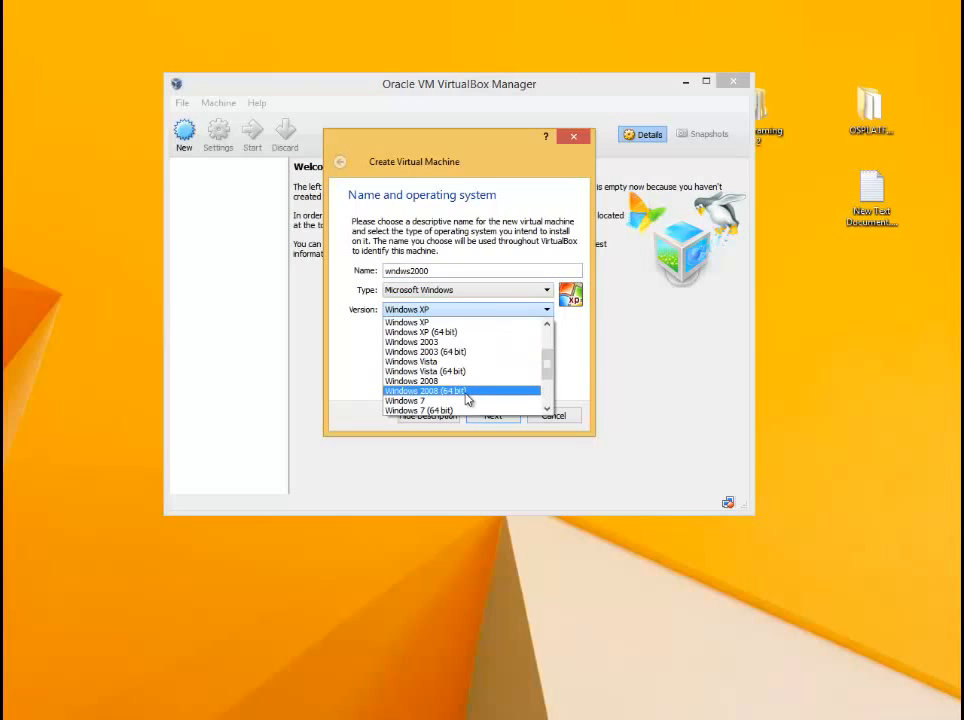
pyautogui.click(466, 391)
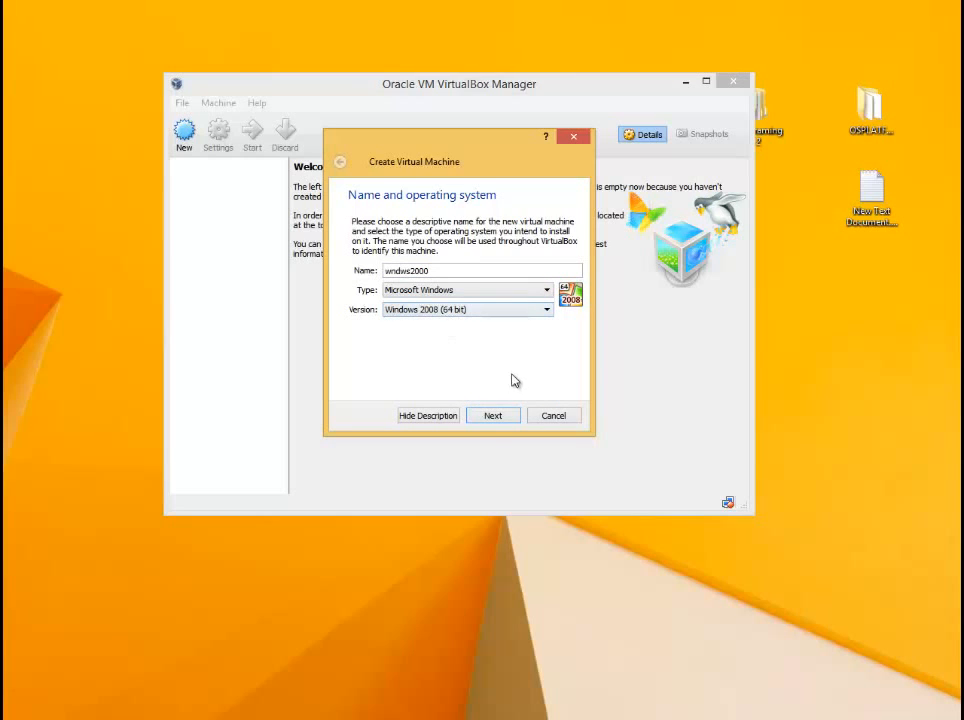
pyautogui.click(493, 415)
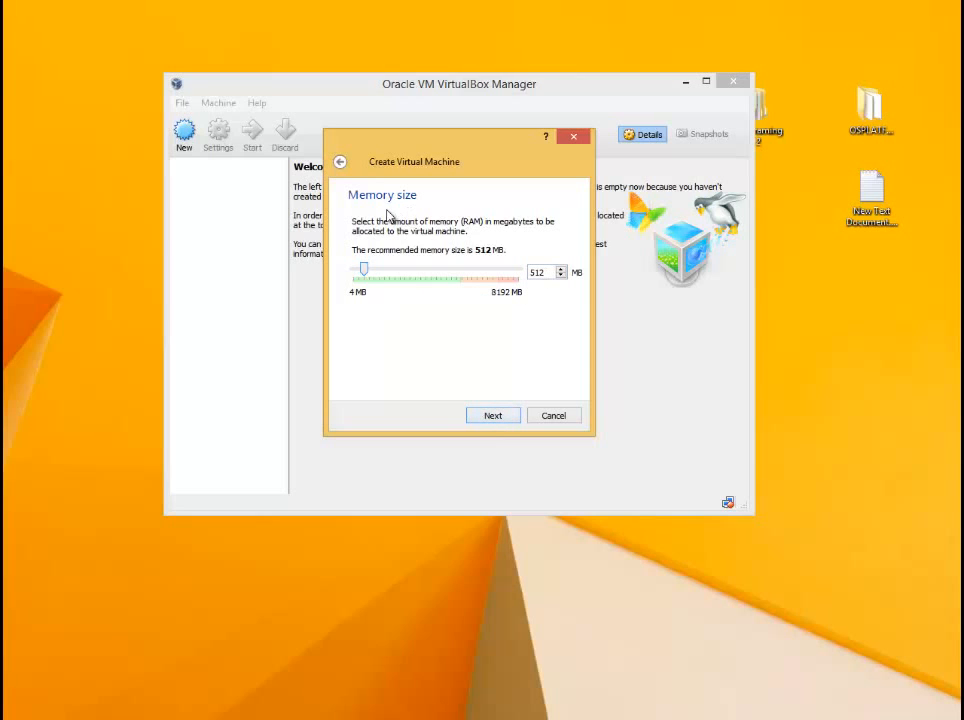
# - Allocate 1024 MB of memory to the virtual machine and continue to the hard drive options
pyautogui.moveTo(544, 275); pyautogui.dragTo(510, 283)
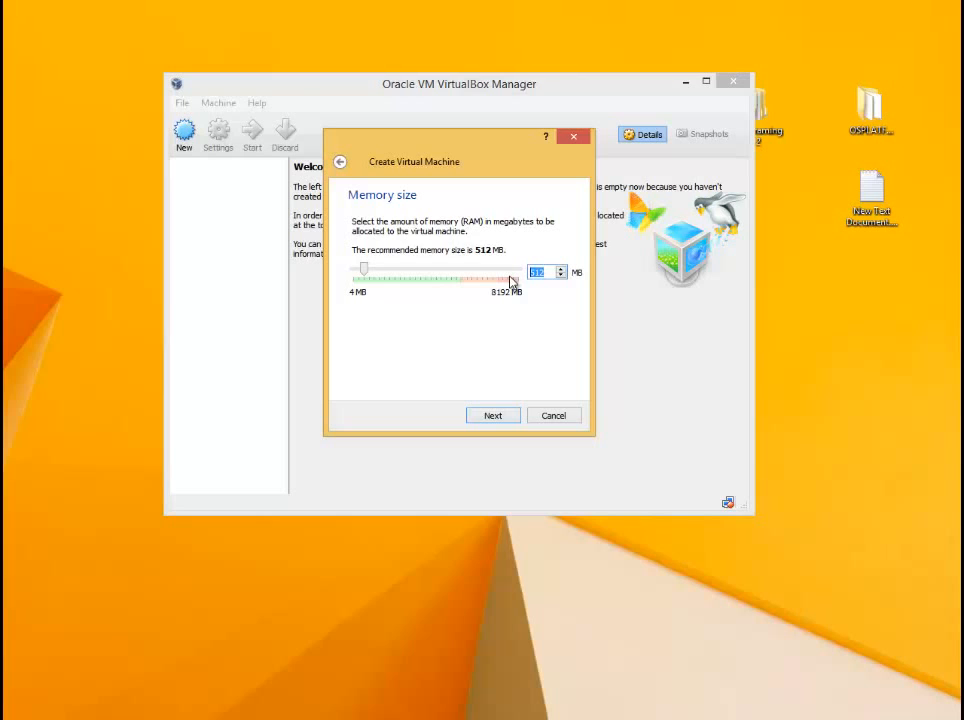
pyautogui.write('1024')
pyautogui.click(494, 415)
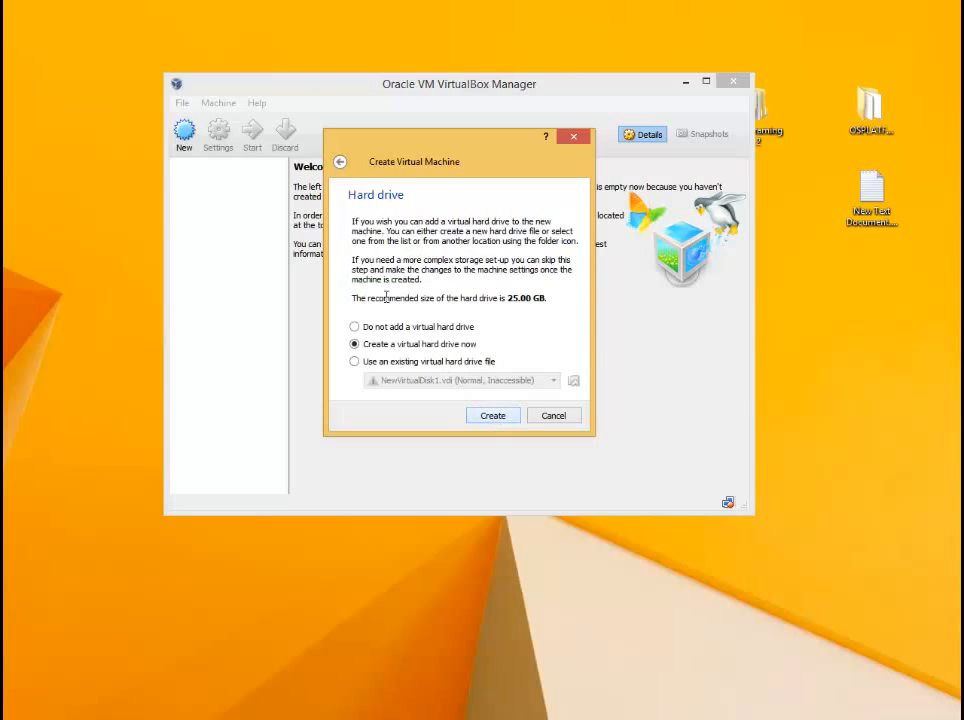
# - Create a new dynamically allocated VDI virtual hard drive of 50 GB for the machine
pyautogui.click(493, 416)
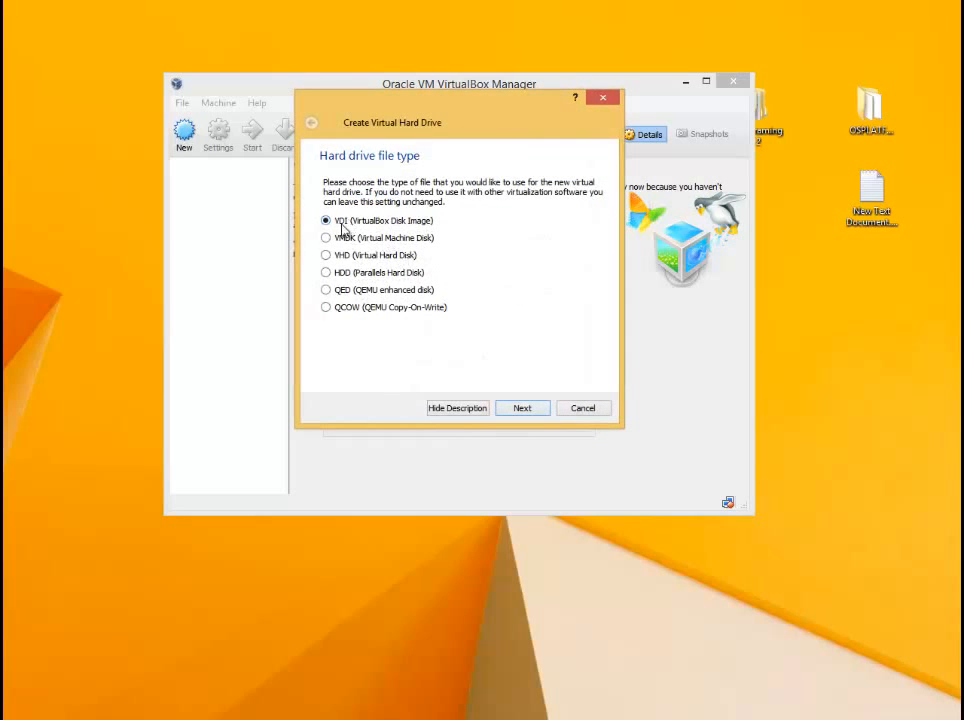
pyautogui.click(526, 409)
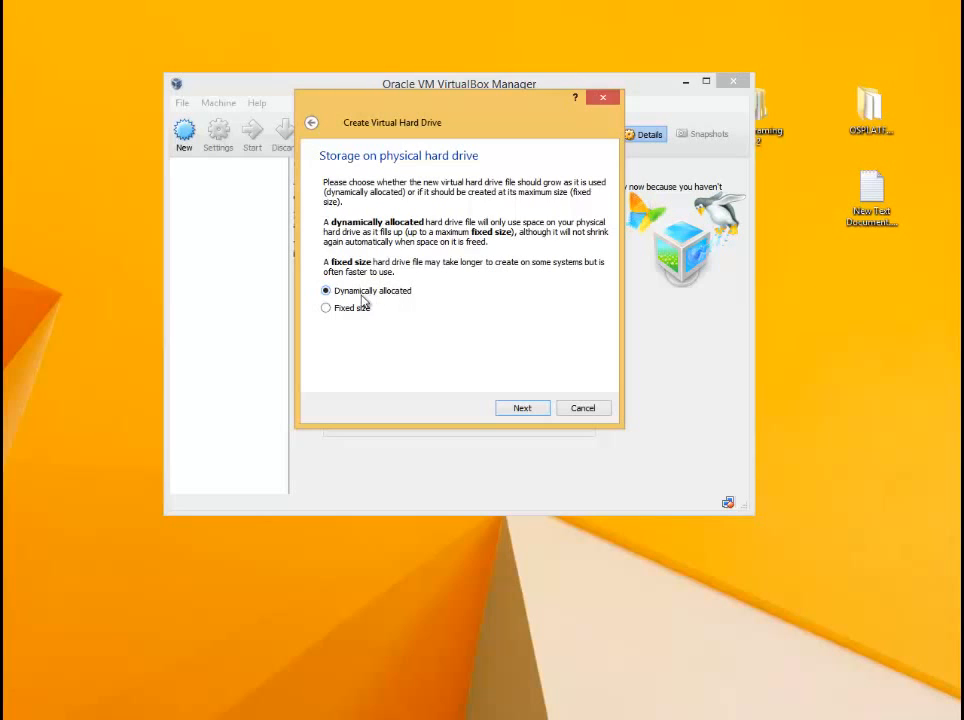
pyautogui.click(522, 408)
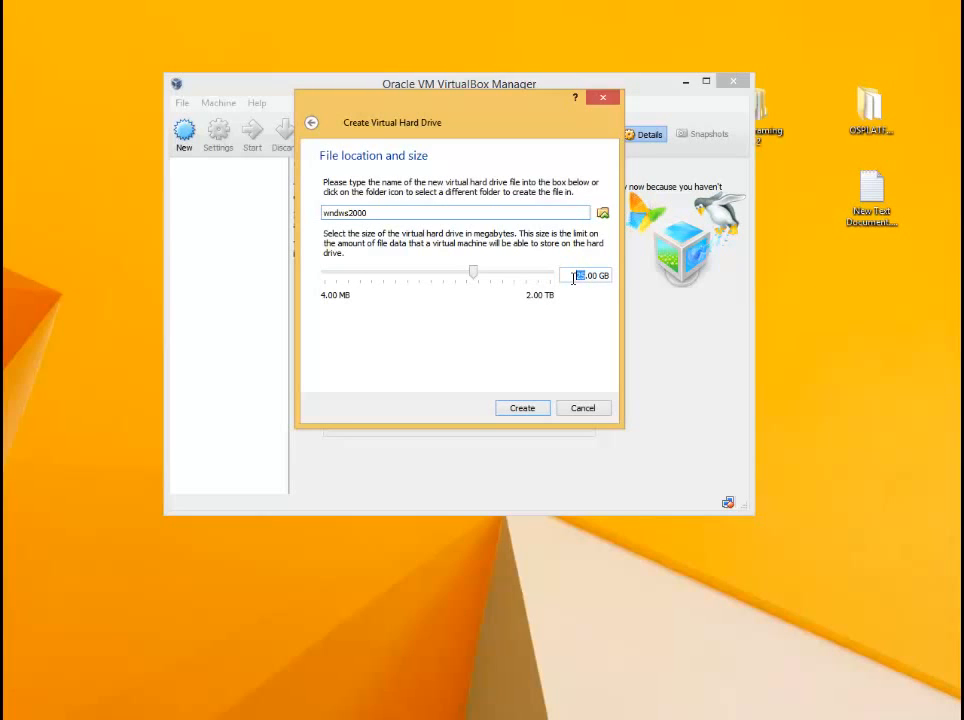
pyautogui.write('50')
pyautogui.click(530, 412)
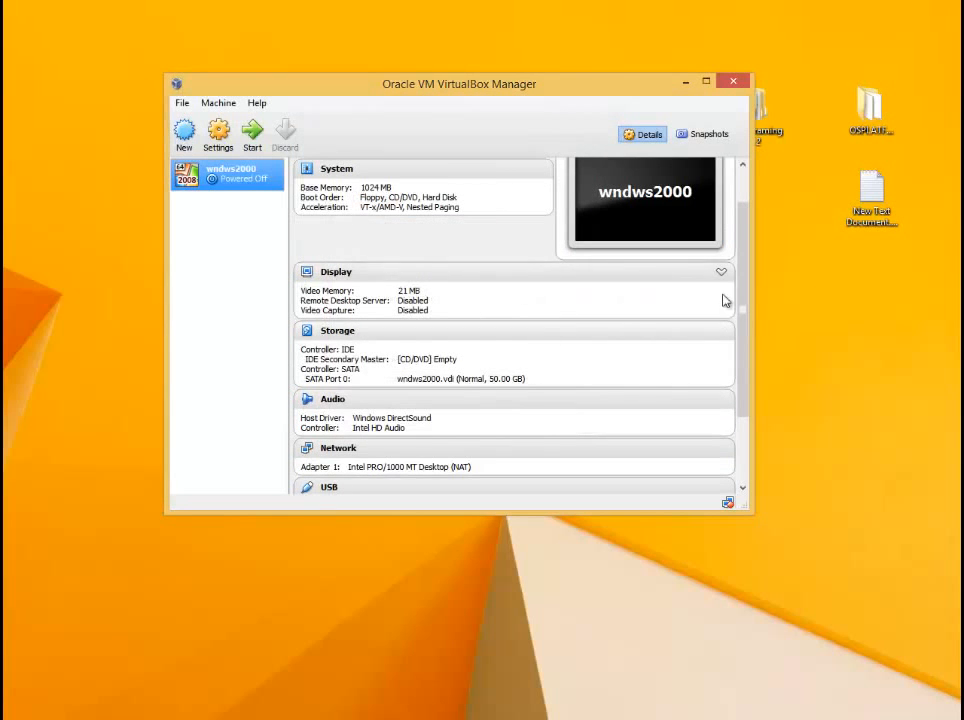
# - Review the new machine's details and its system, display, storage, network, serial port, USB and shared folder settings
pyautogui.scroll(-3, 745, 290)
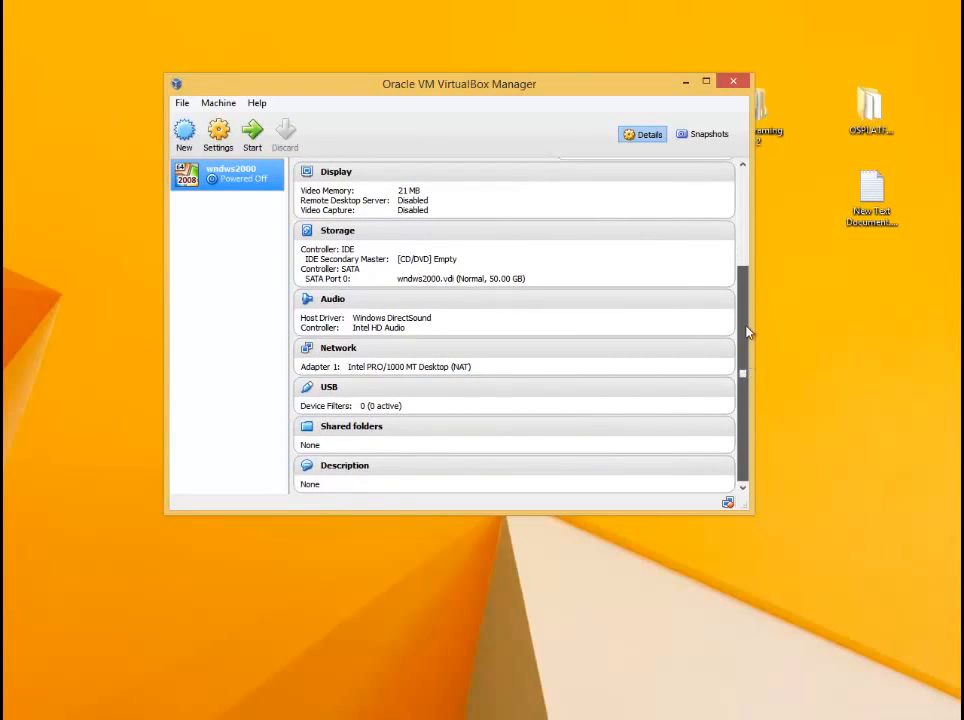
pyautogui.scroll(4, 748, 333)
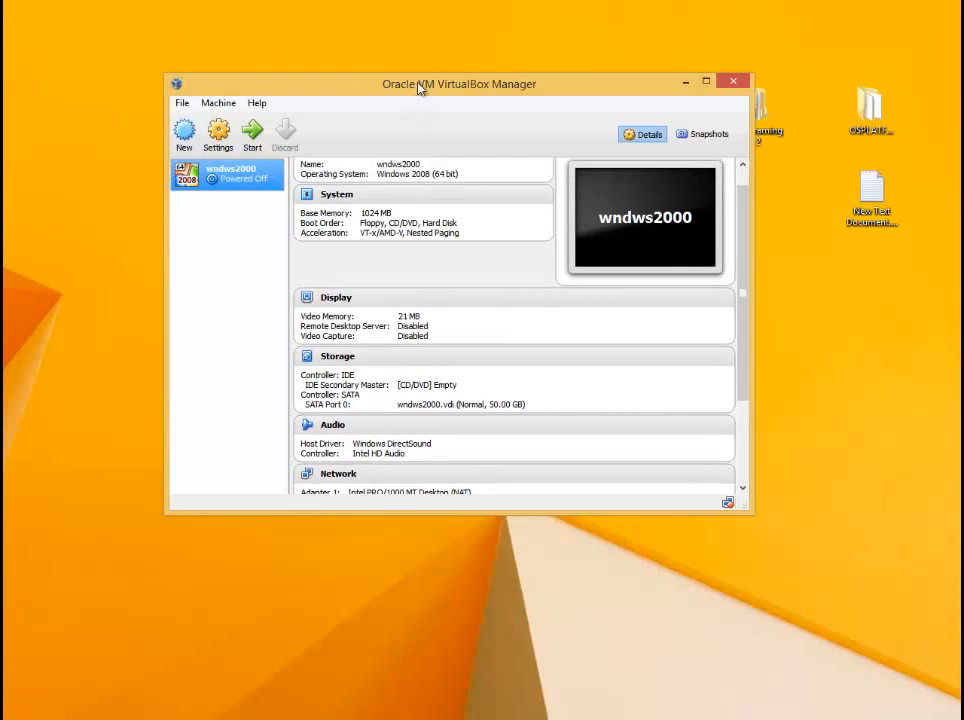
pyautogui.moveTo(419, 88); pyautogui.dragTo(438, 81)
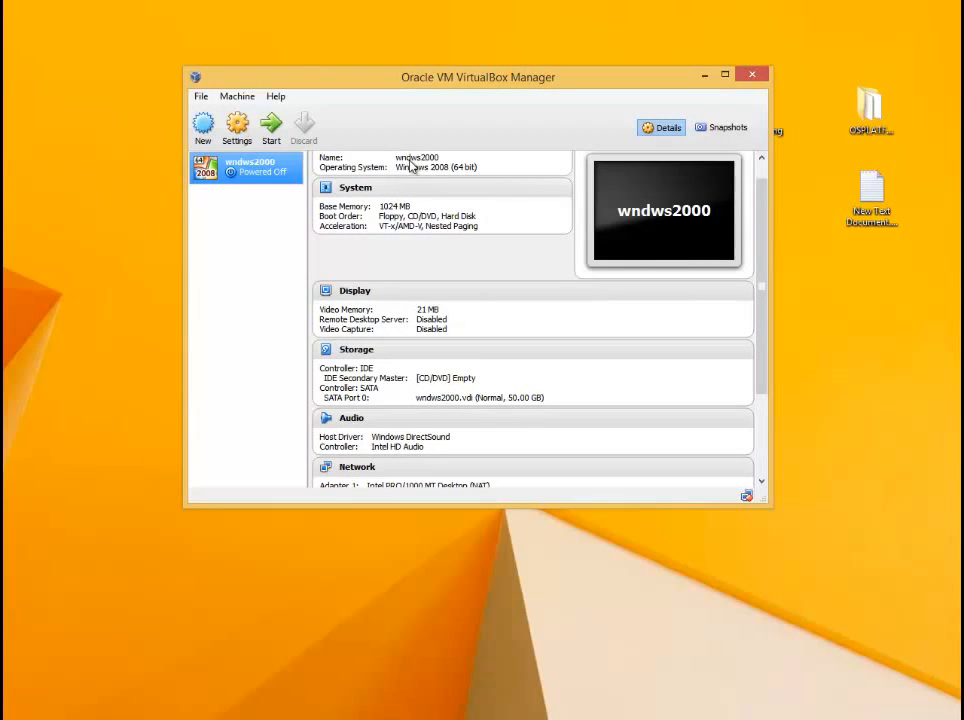
pyautogui.moveTo(326, 80); pyautogui.dragTo(307, 76)
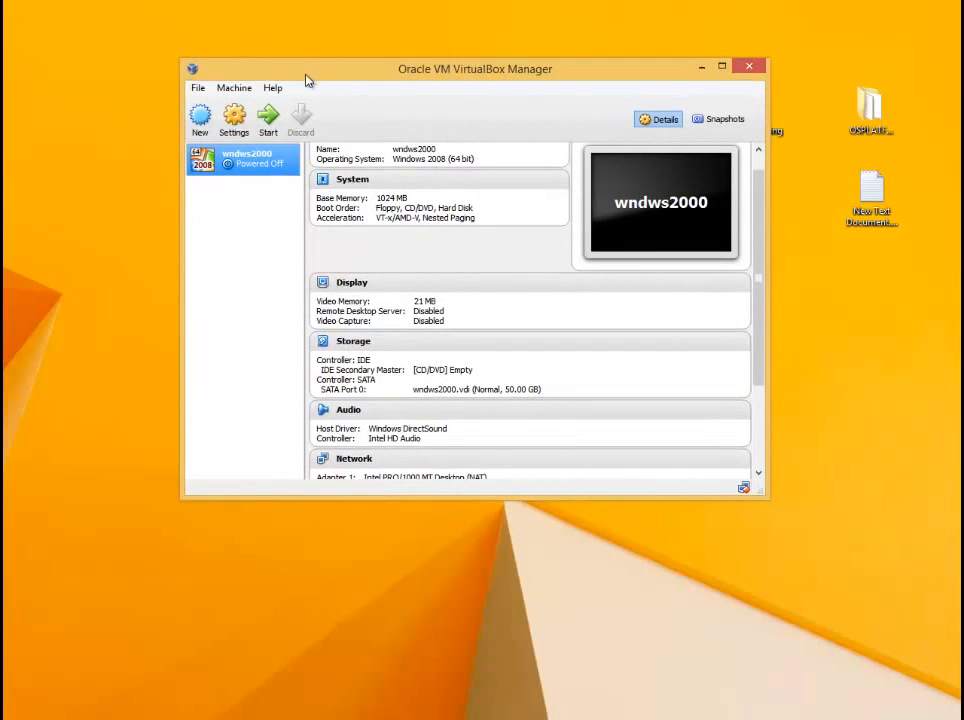
pyautogui.rightClick(249, 166)
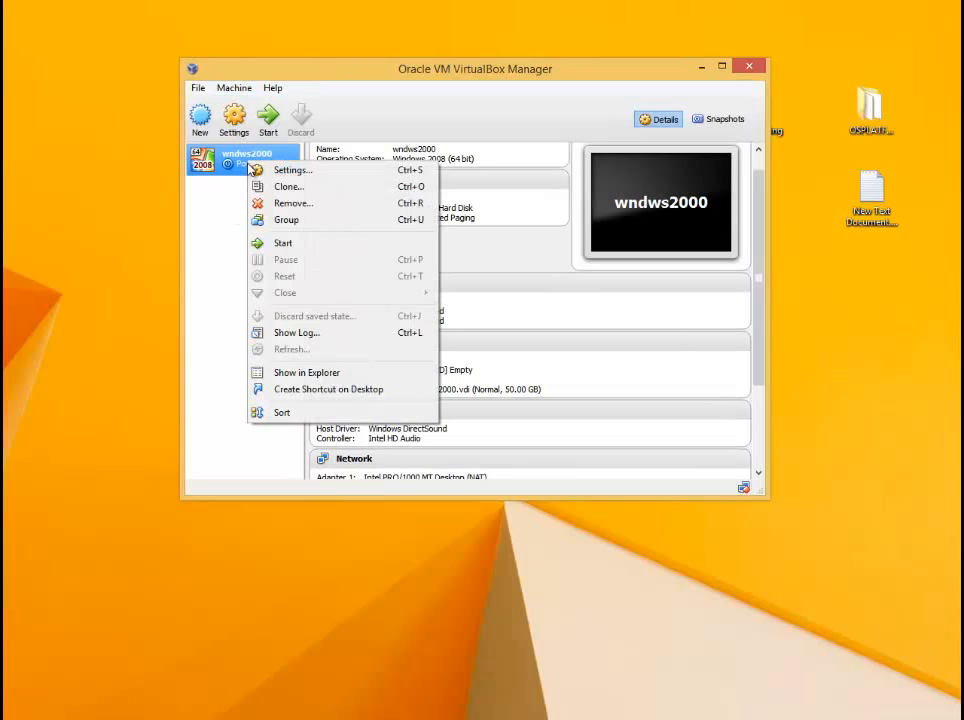
pyautogui.click(241, 168)
pyautogui.rightClick(245, 163)
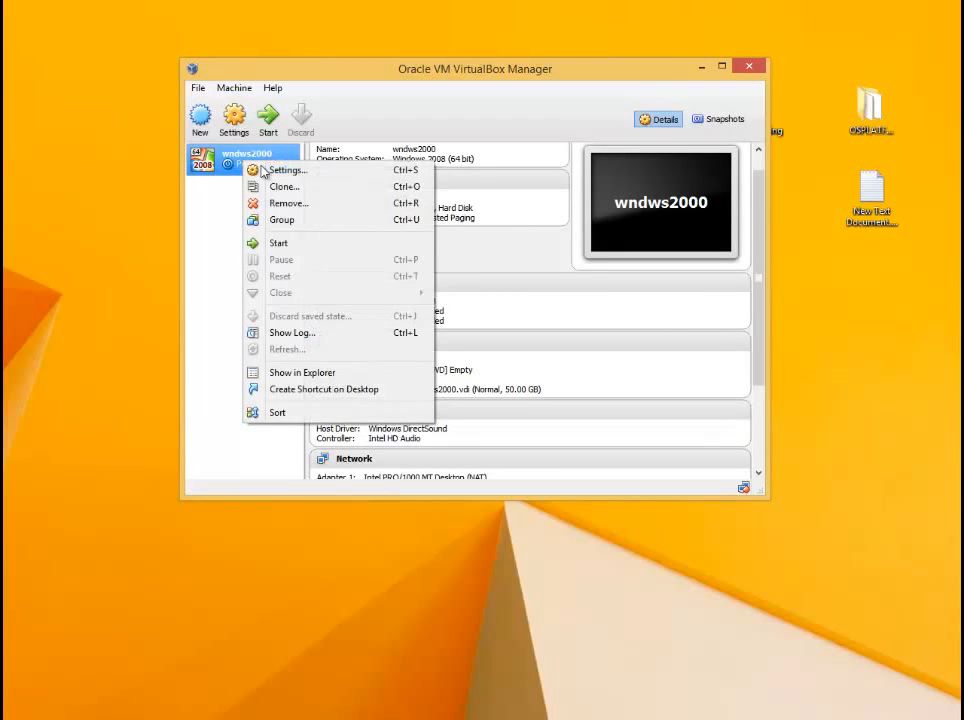
pyautogui.click(301, 172)
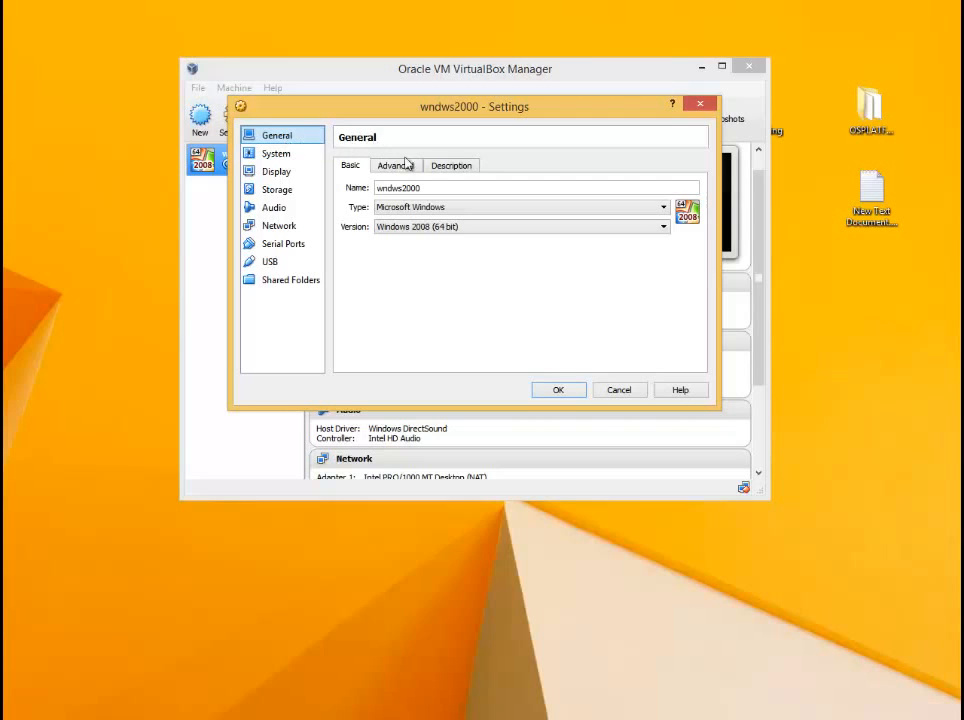
pyautogui.click(278, 155)
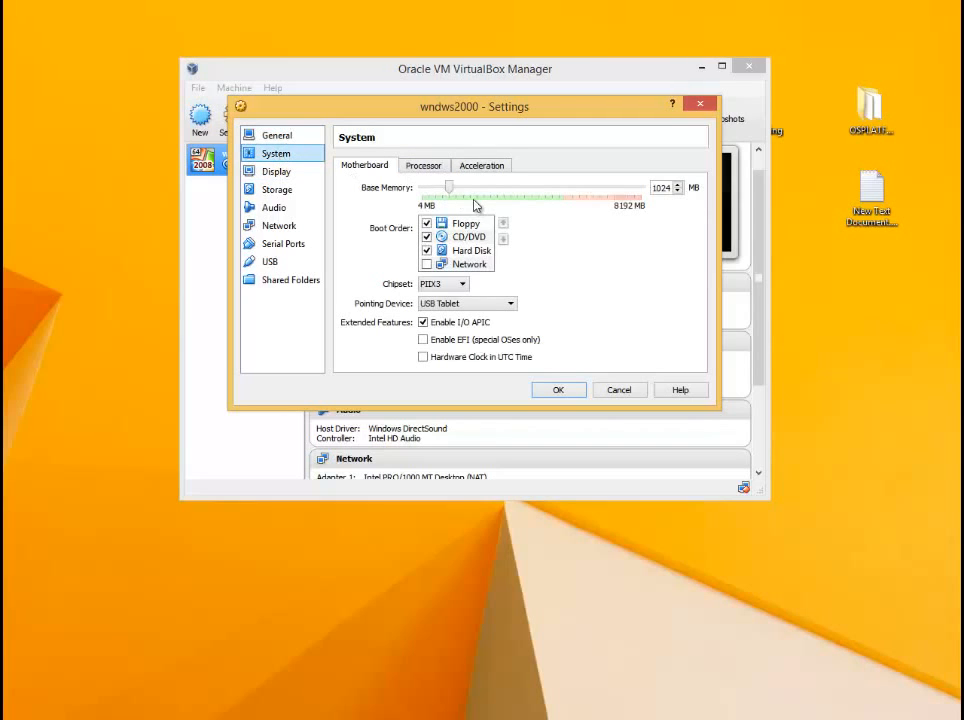
pyautogui.click(466, 251)
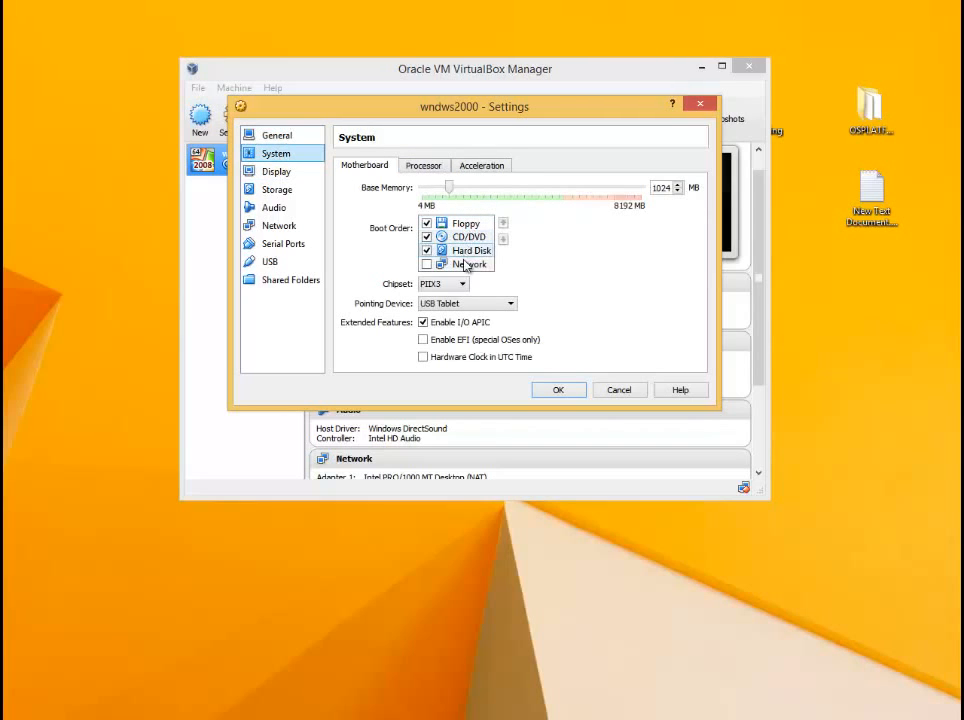
pyautogui.click(423, 166)
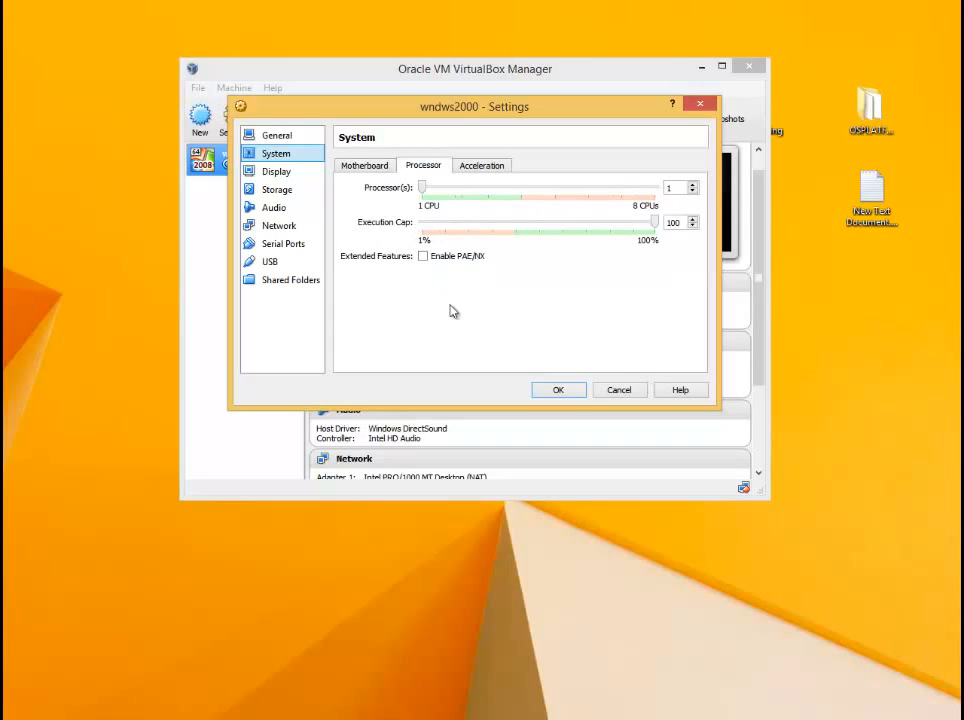
pyautogui.click(284, 172)
pyautogui.click(288, 191)
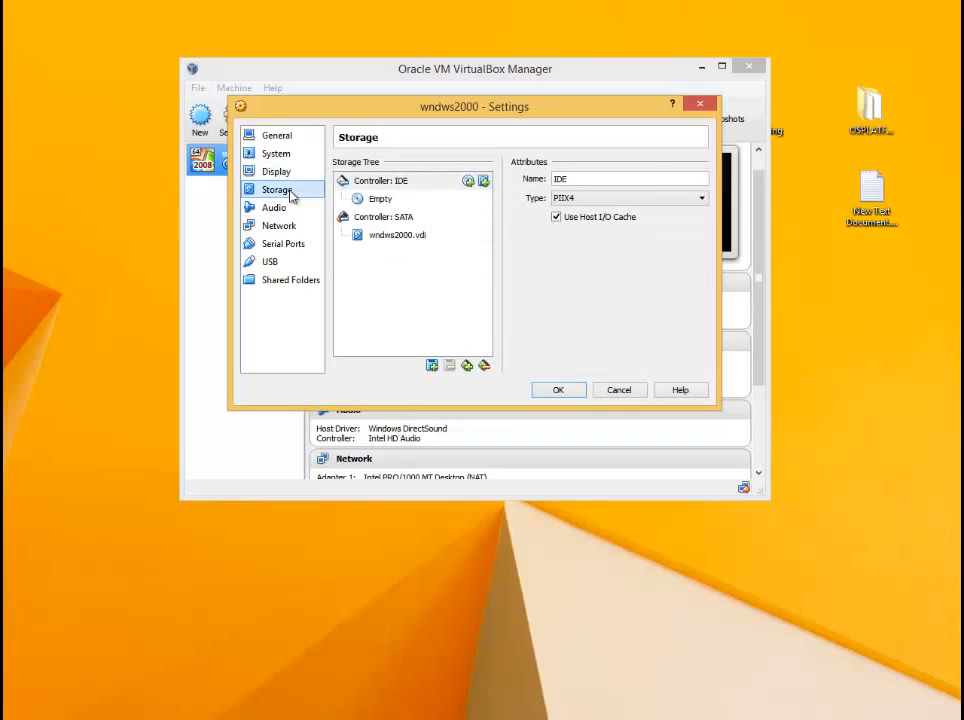
pyautogui.click(287, 228)
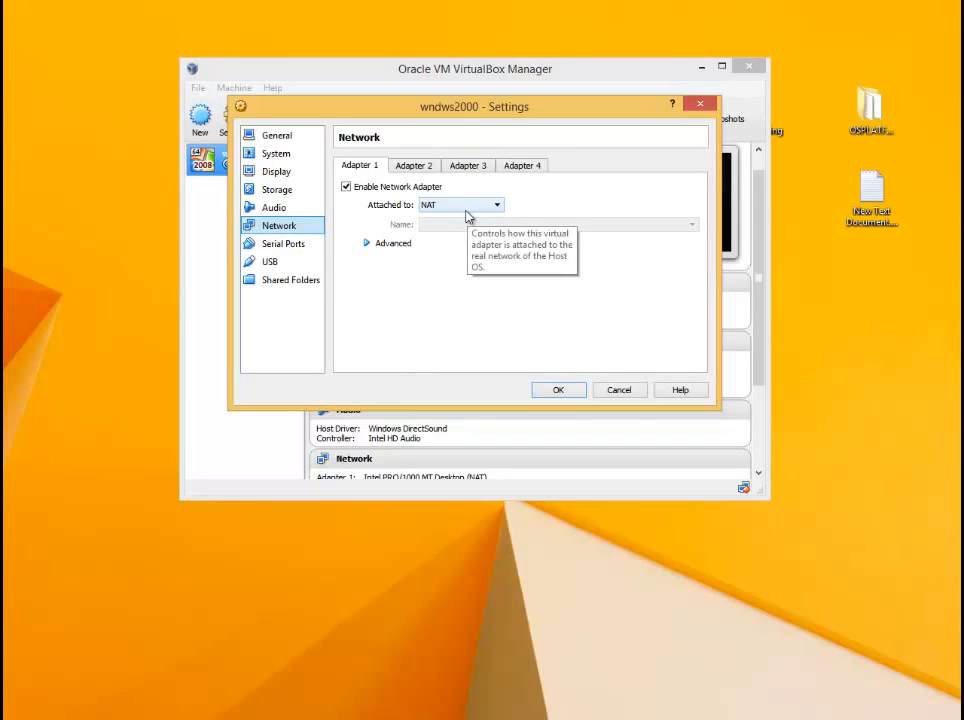
pyautogui.click(286, 246)
pyautogui.click(278, 267)
pyautogui.click(298, 282)
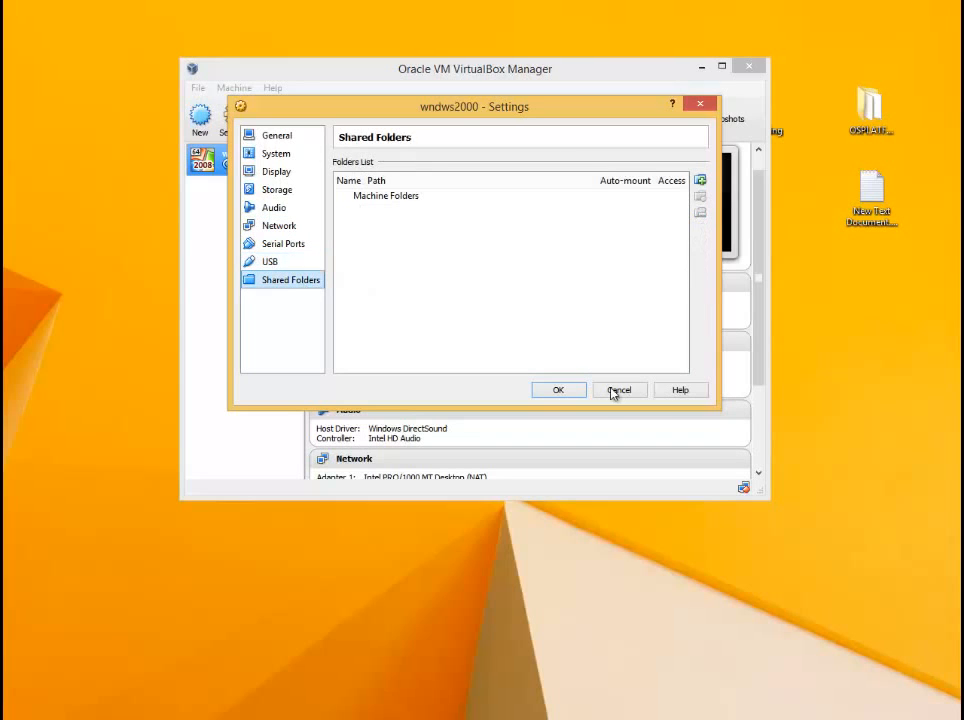
pyautogui.click(562, 393)
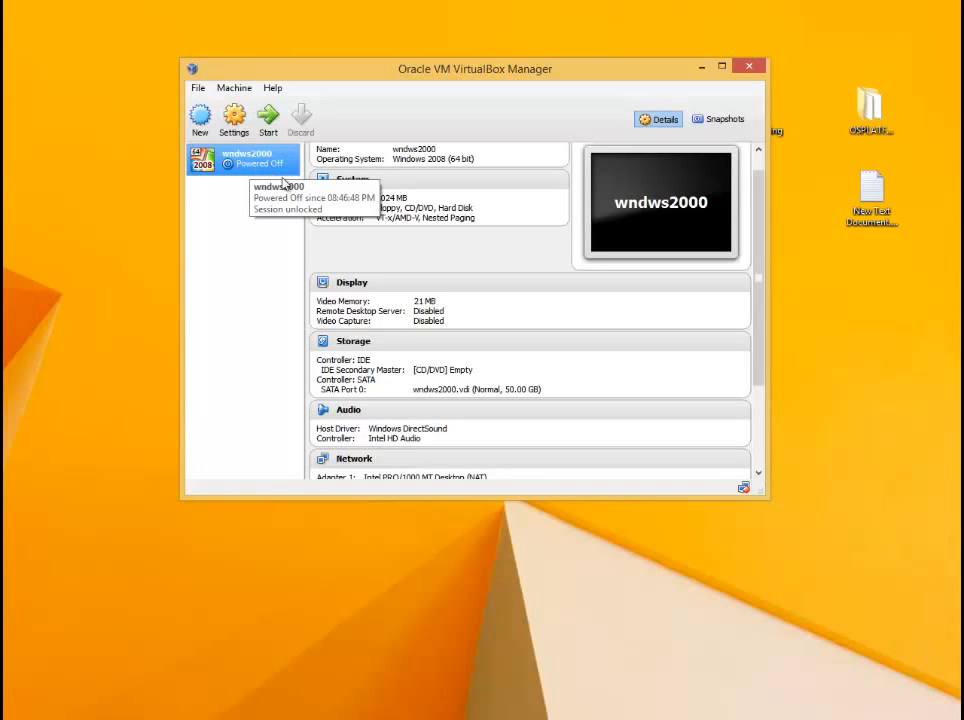
# - Load WindowsServer 2008.iso into the machine's empty IDE CD/DVD drive and save the settings
pyautogui.rightClick(254, 170)
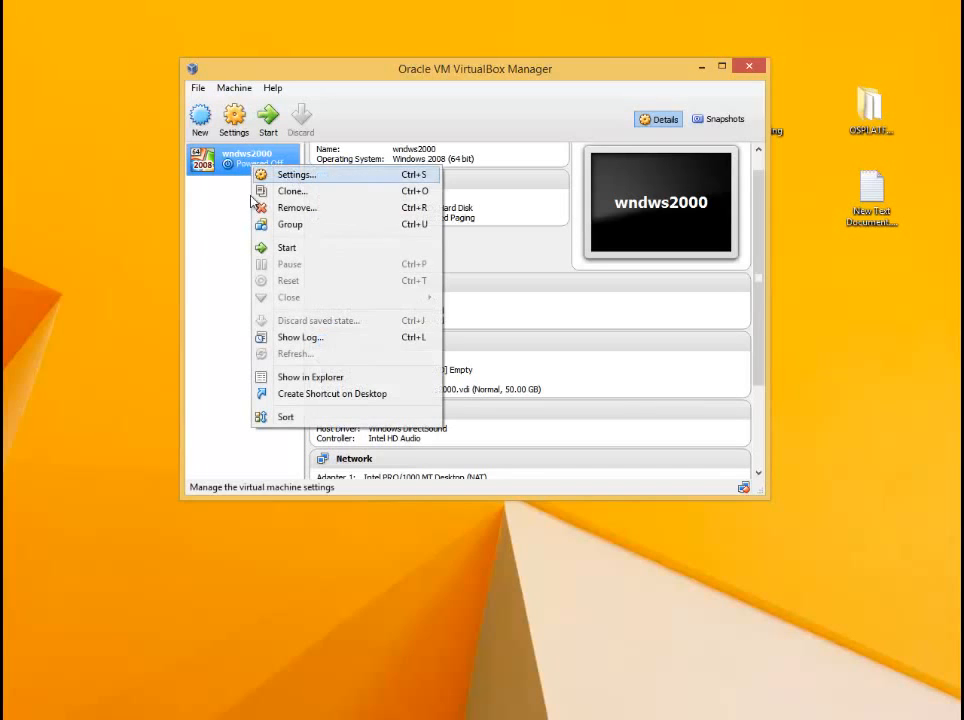
pyautogui.click(215, 198)
pyautogui.click(234, 118)
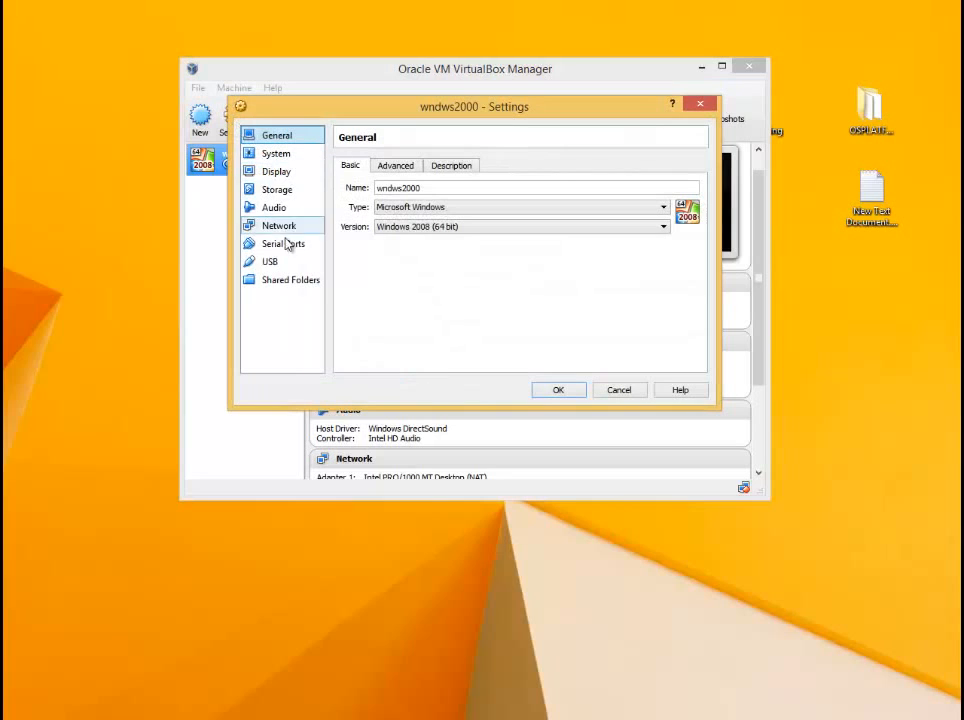
pyautogui.click(278, 190)
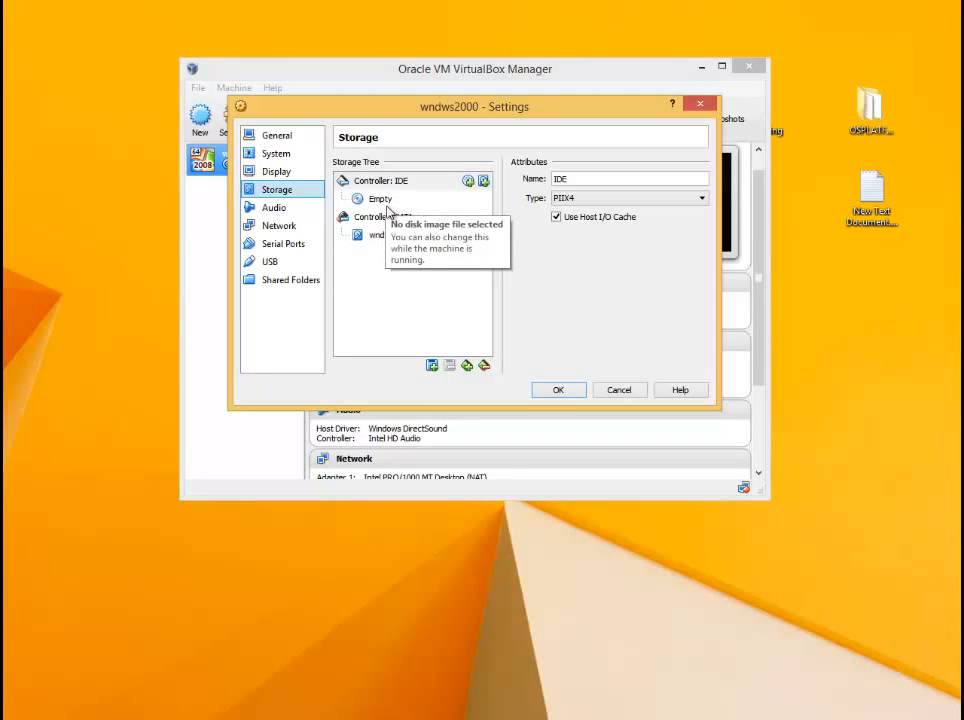
pyautogui.click(382, 204)
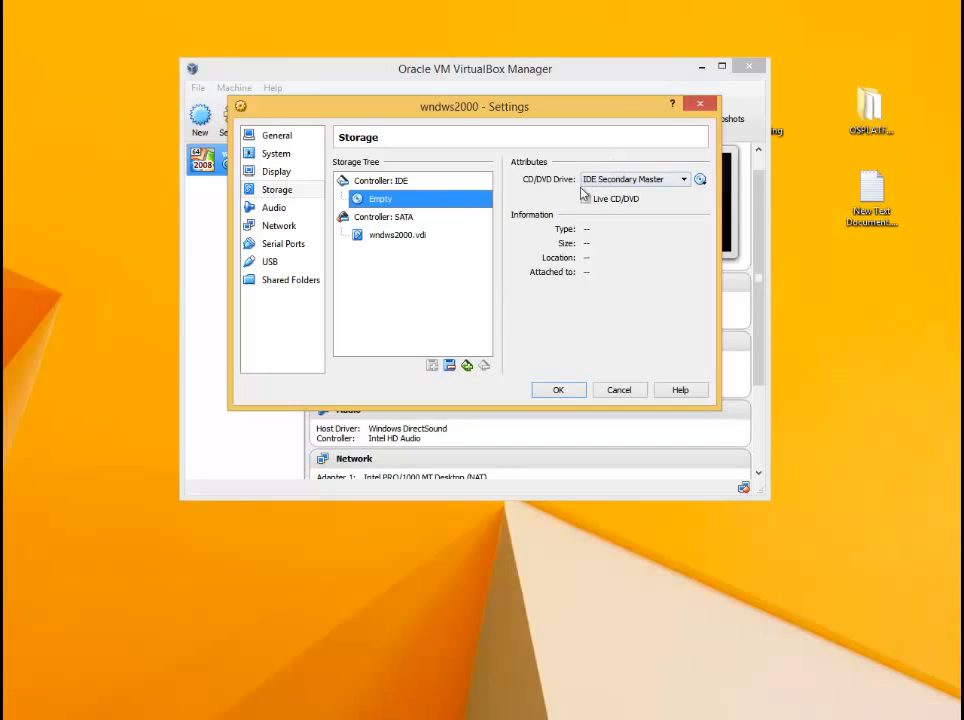
pyautogui.click(702, 182)
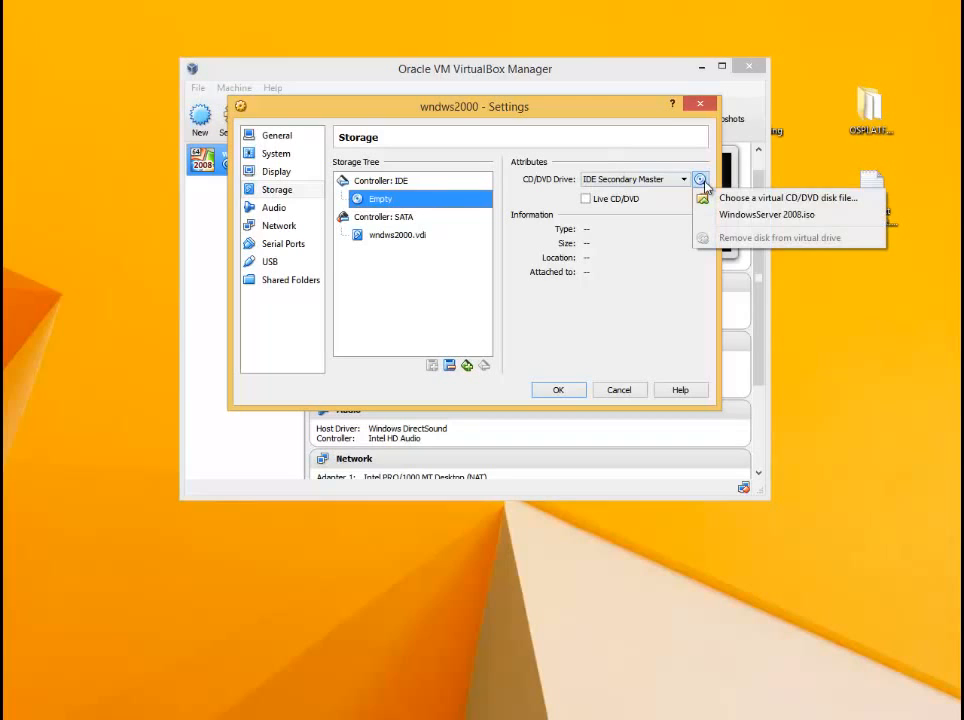
pyautogui.click(747, 216)
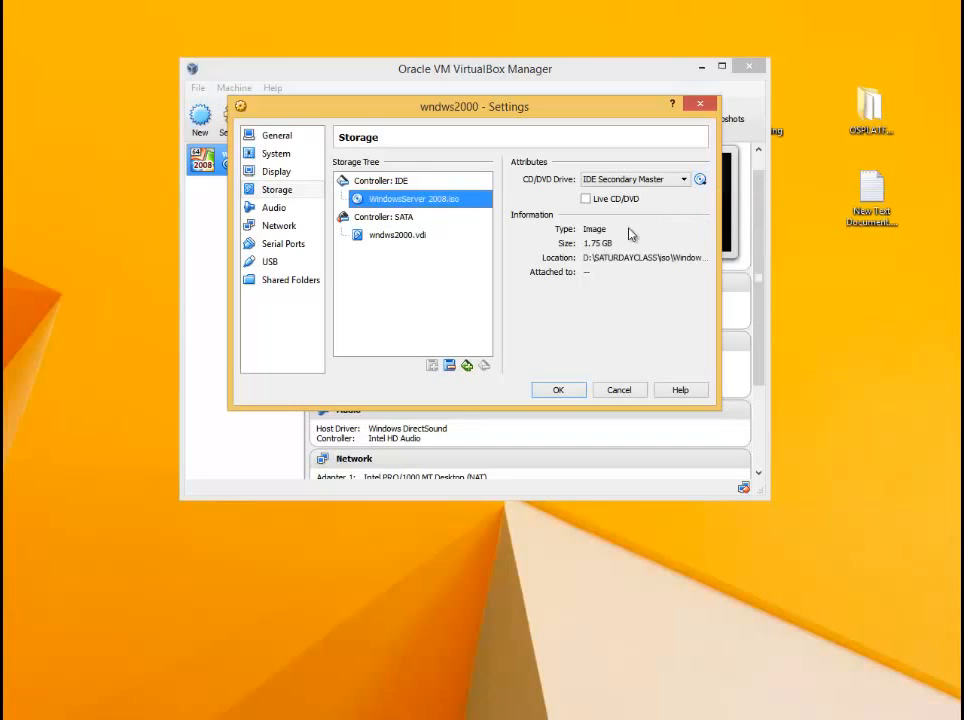
pyautogui.click(559, 392)
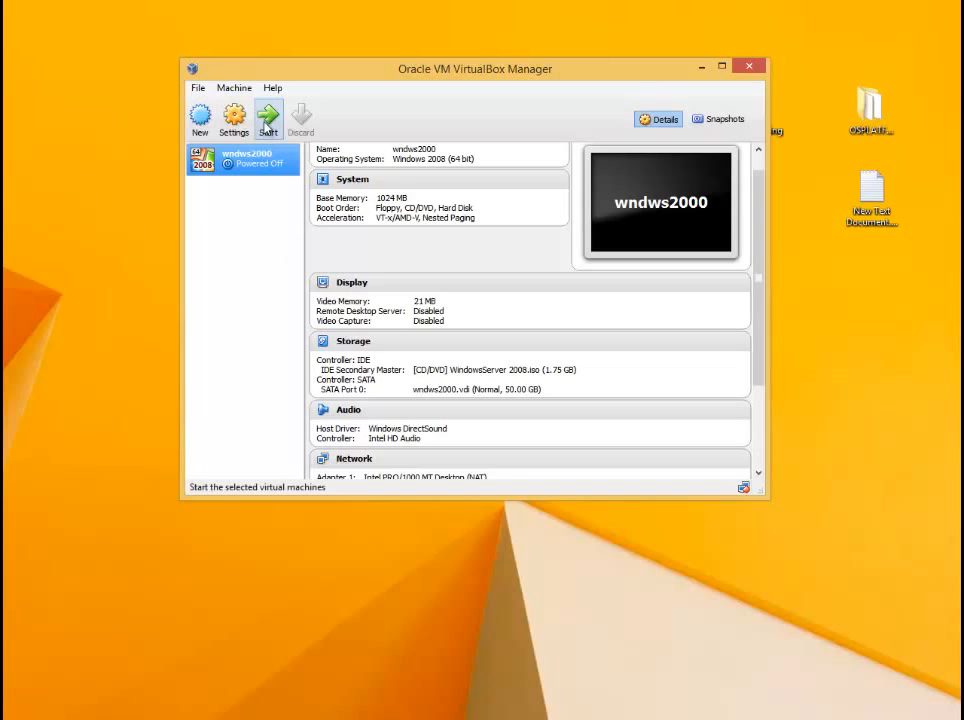
# - Start the virtual machine and accept English, English (United States) format and US keyboard in Windows Server 2008 setup
pyautogui.click(269, 122)
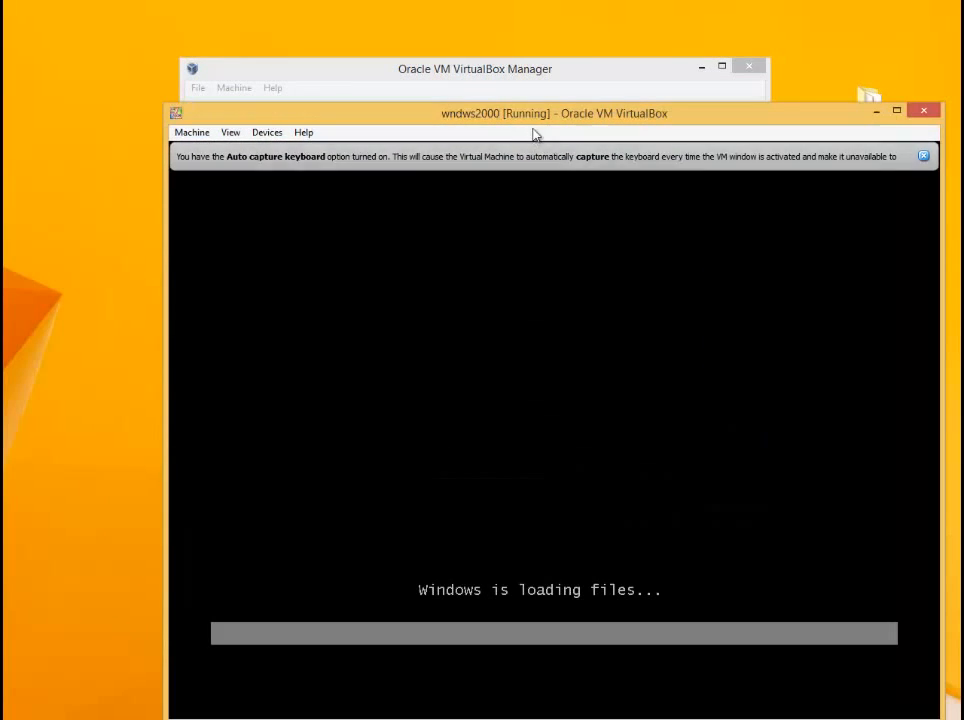
pyautogui.moveTo(557, 123); pyautogui.dragTo(504, 71)
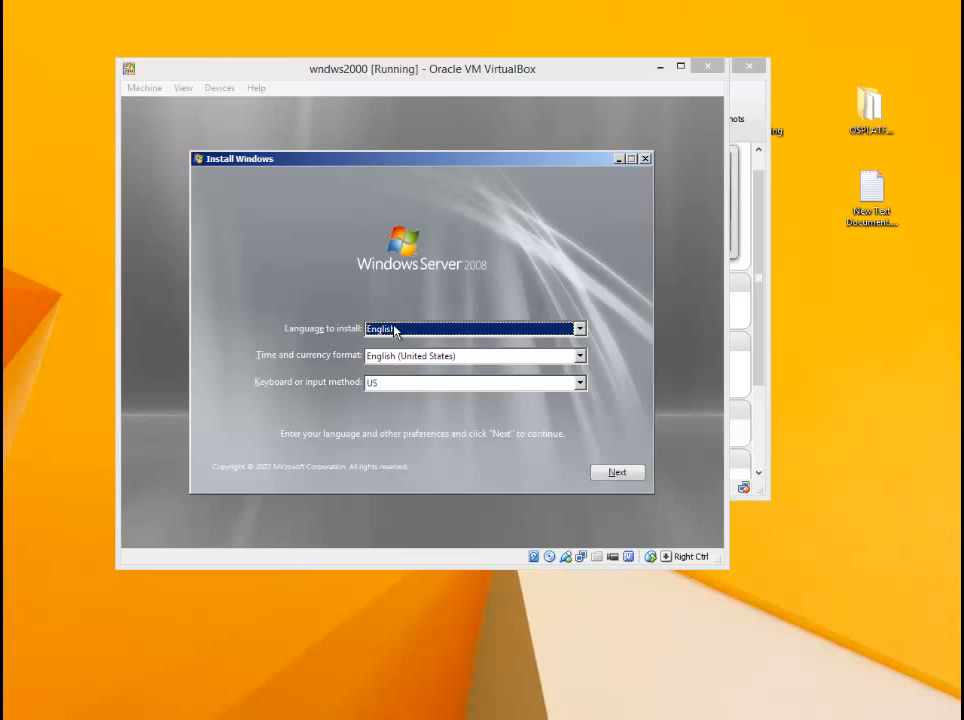
pyautogui.click(632, 476)
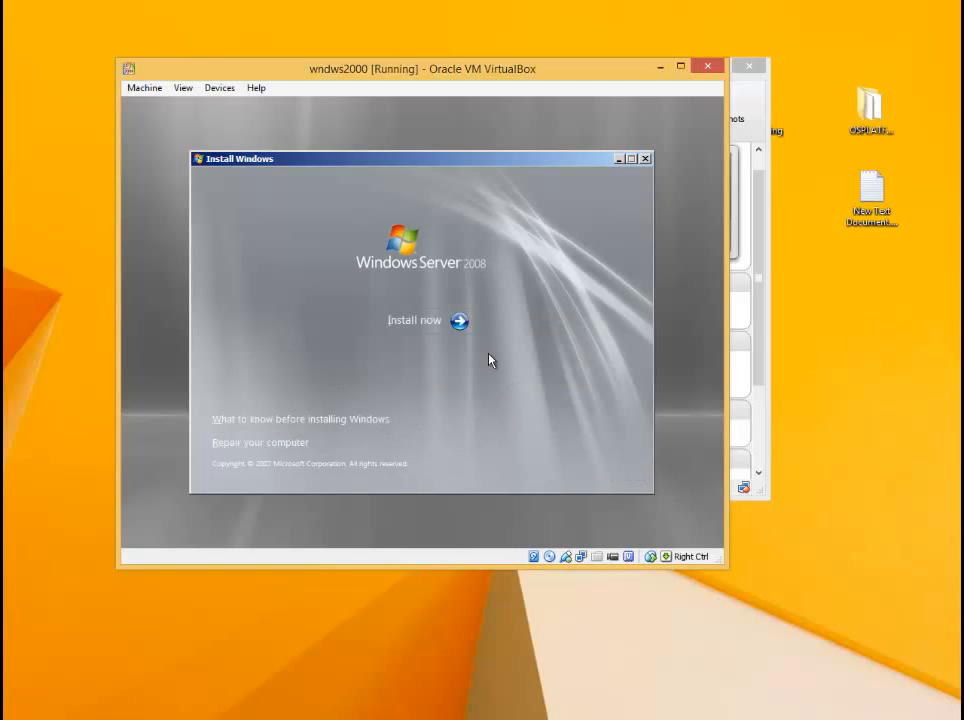
# - Begin the installation and choose Windows Server 2008 Enterprise (Full Installation) as the operating system
pyautogui.click(423, 325)
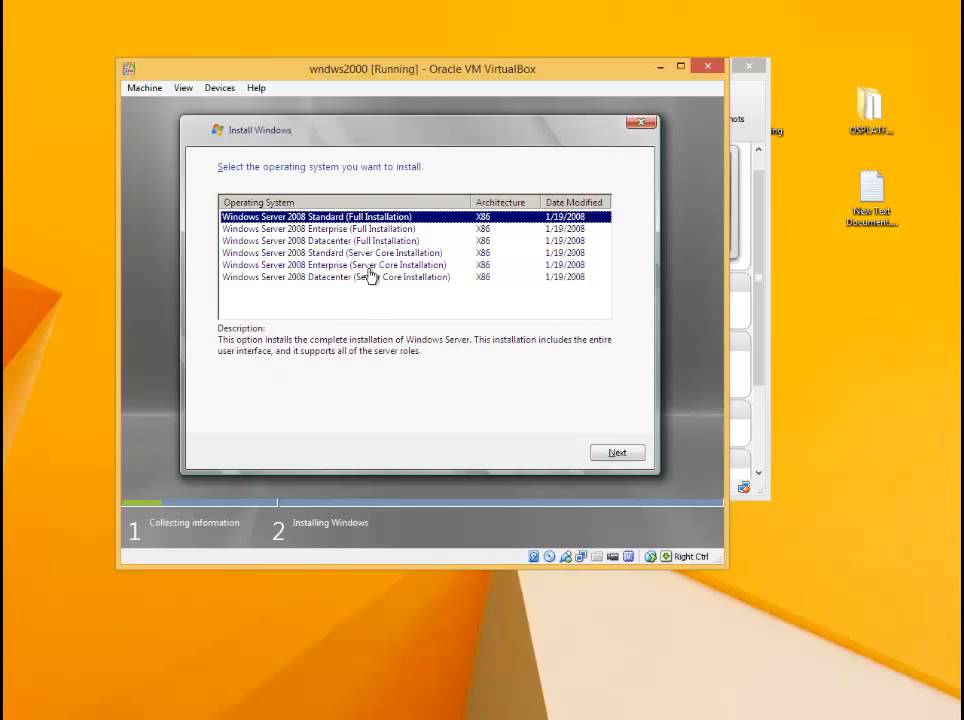
pyautogui.click(333, 231)
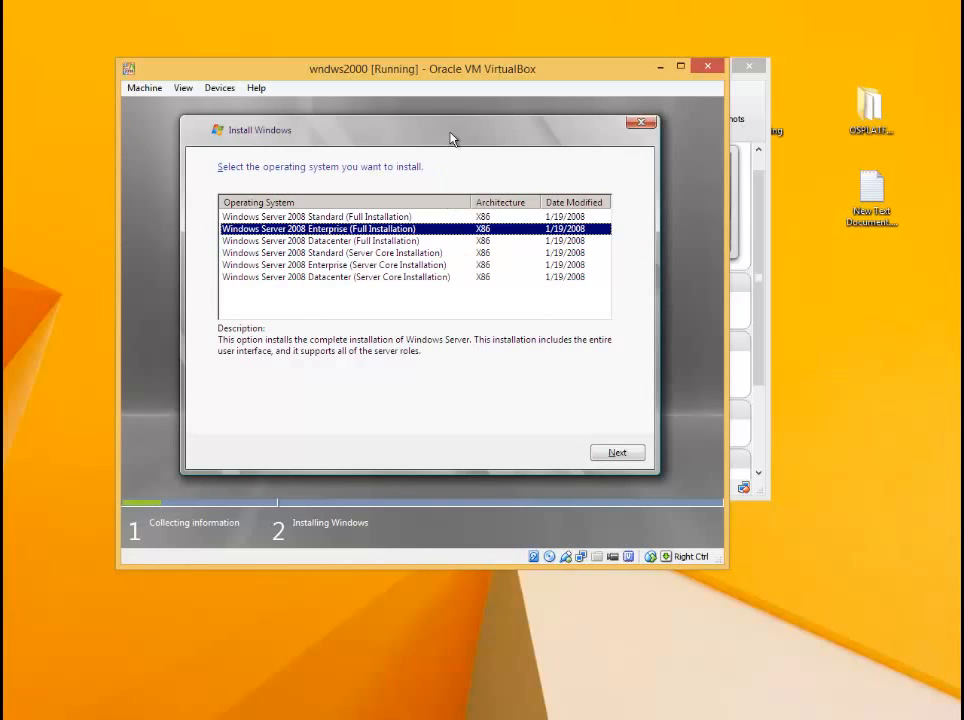
pyautogui.click(617, 454)
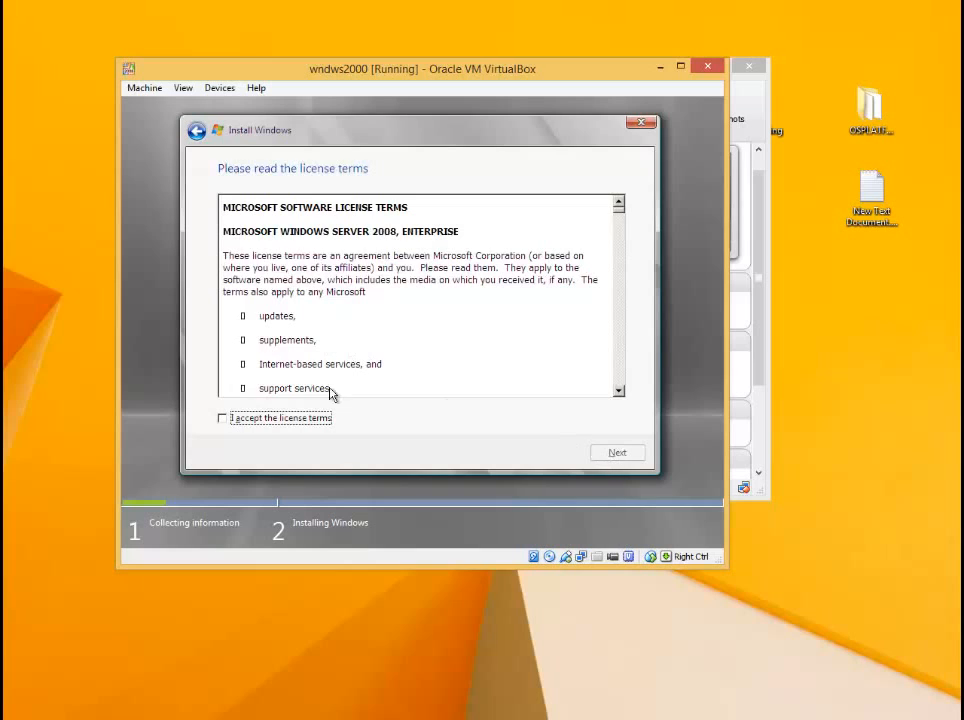
# - Accept the license terms and choose the Custom (advanced) installation type
pyautogui.click(258, 419)
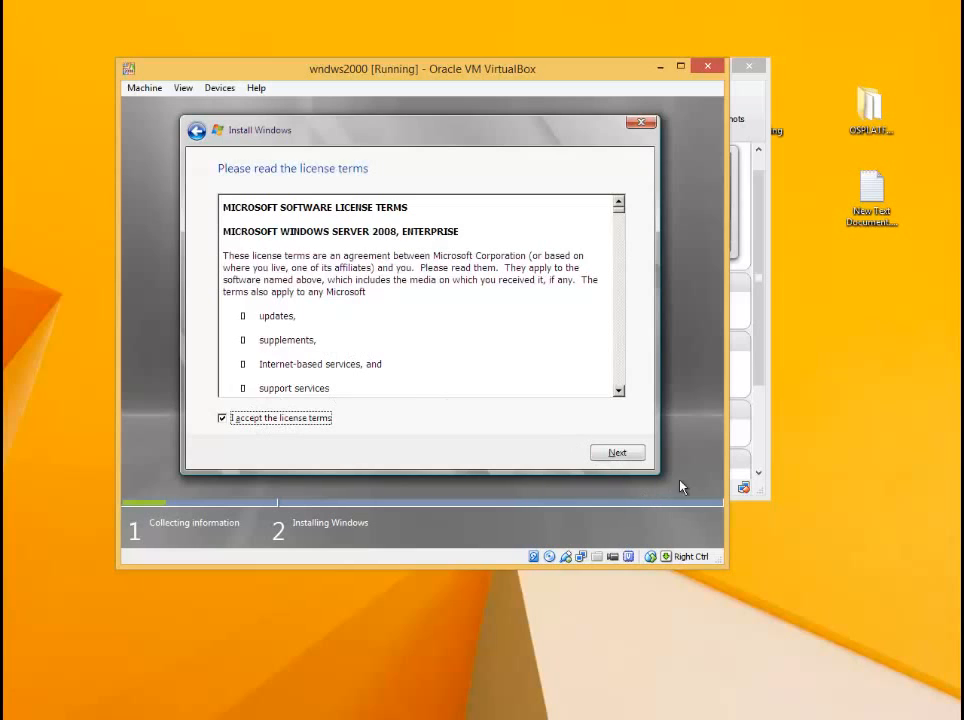
pyautogui.click(617, 454)
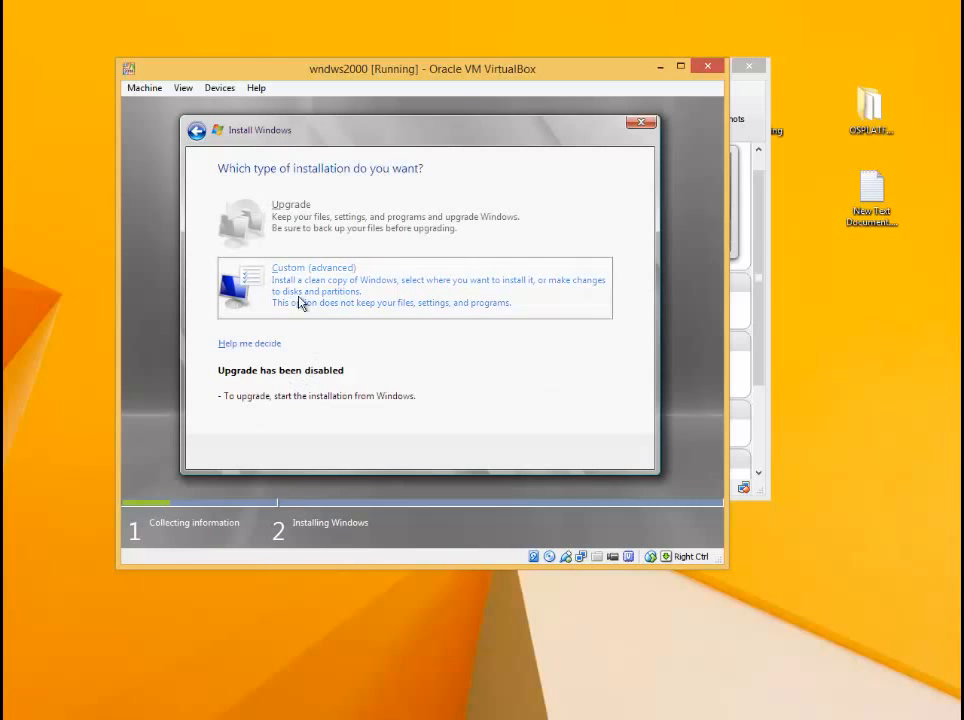
pyautogui.click(336, 291)
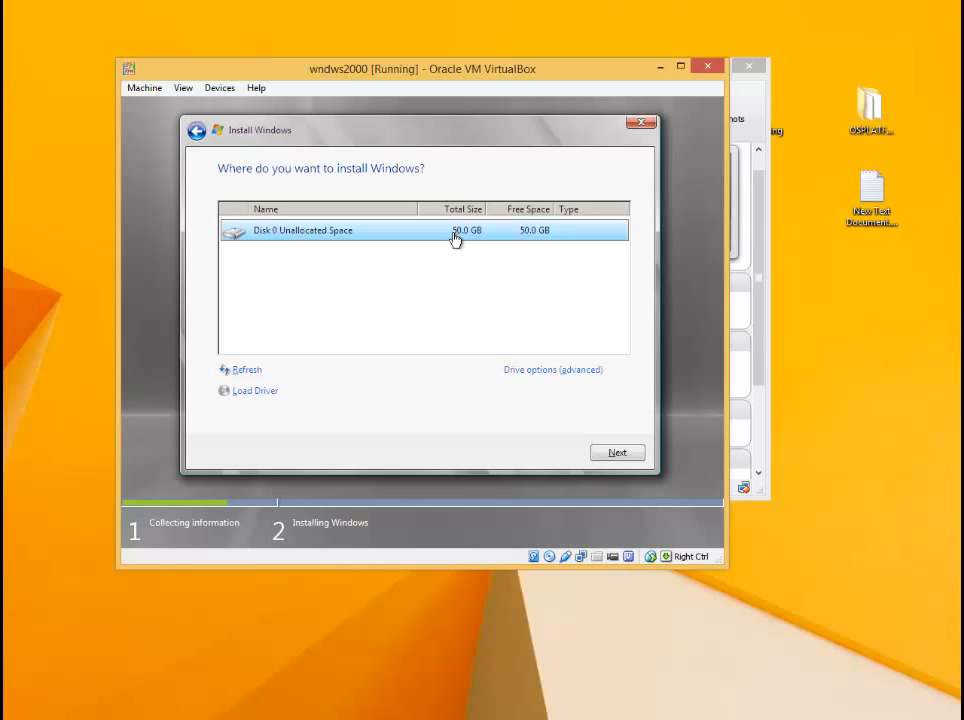
# - Create a new 25000 MB partition in the unallocated space of Disk 0
pyautogui.click(541, 372)
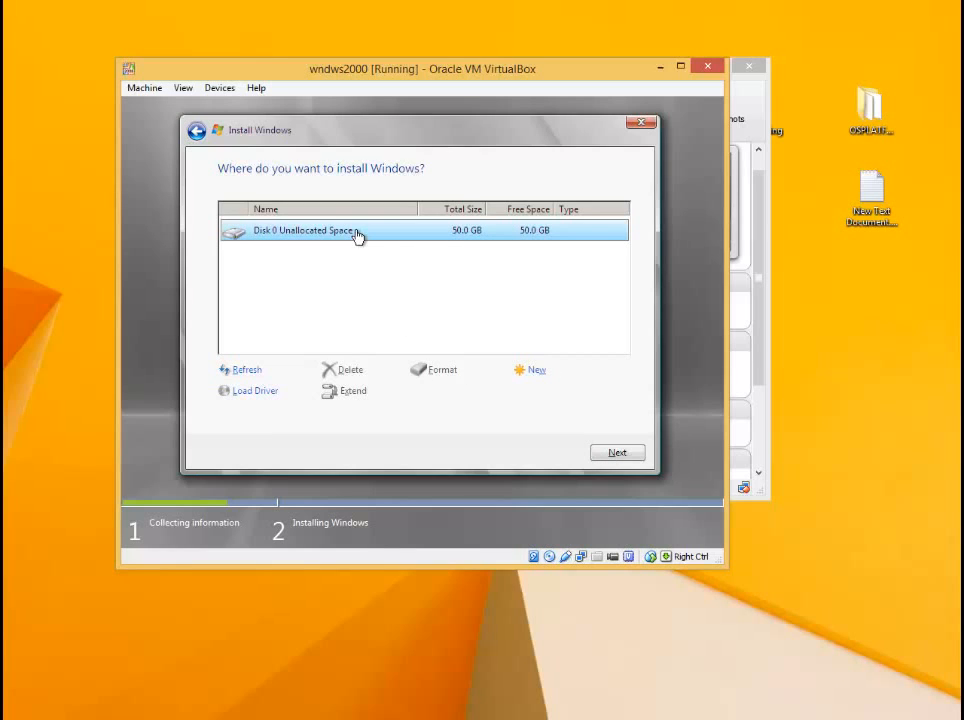
pyautogui.click(535, 375)
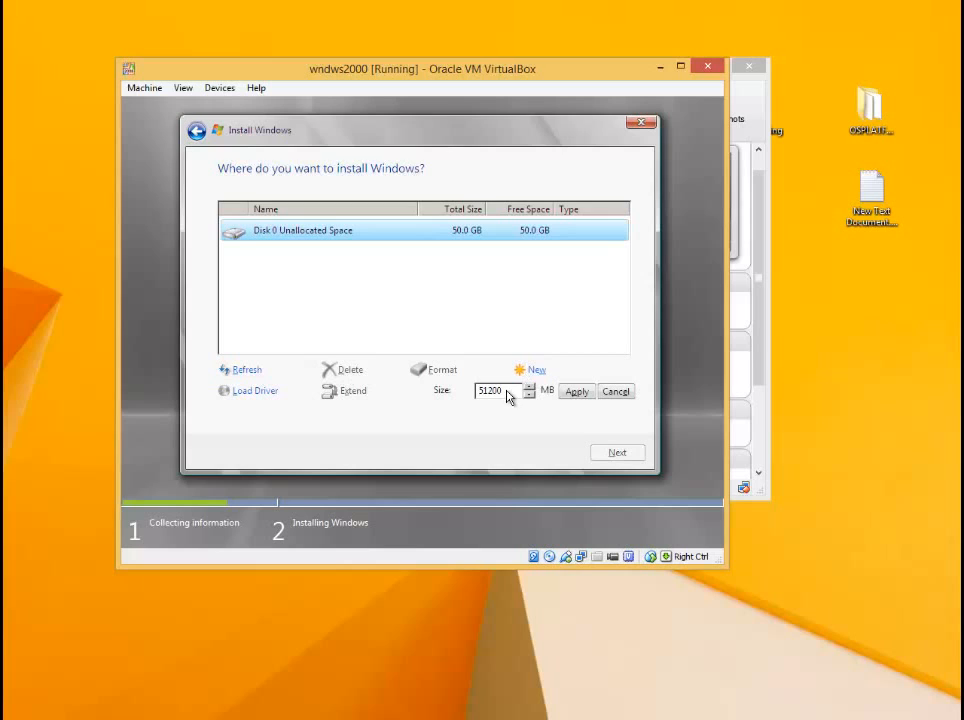
pyautogui.moveTo(507, 395); pyautogui.dragTo(469, 395)
pyautogui.write('25000')
pyautogui.click(566, 390)
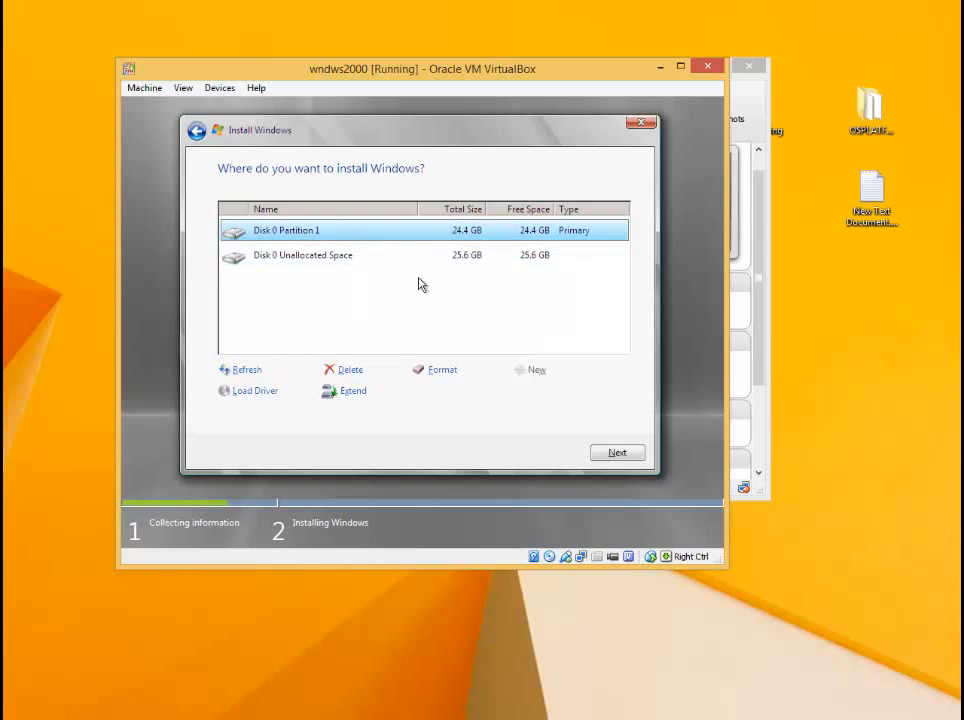
# - Install Windows on Disk 0 Partition 1 and agree to change the Administrator password at first logon
pyautogui.click(366, 266)
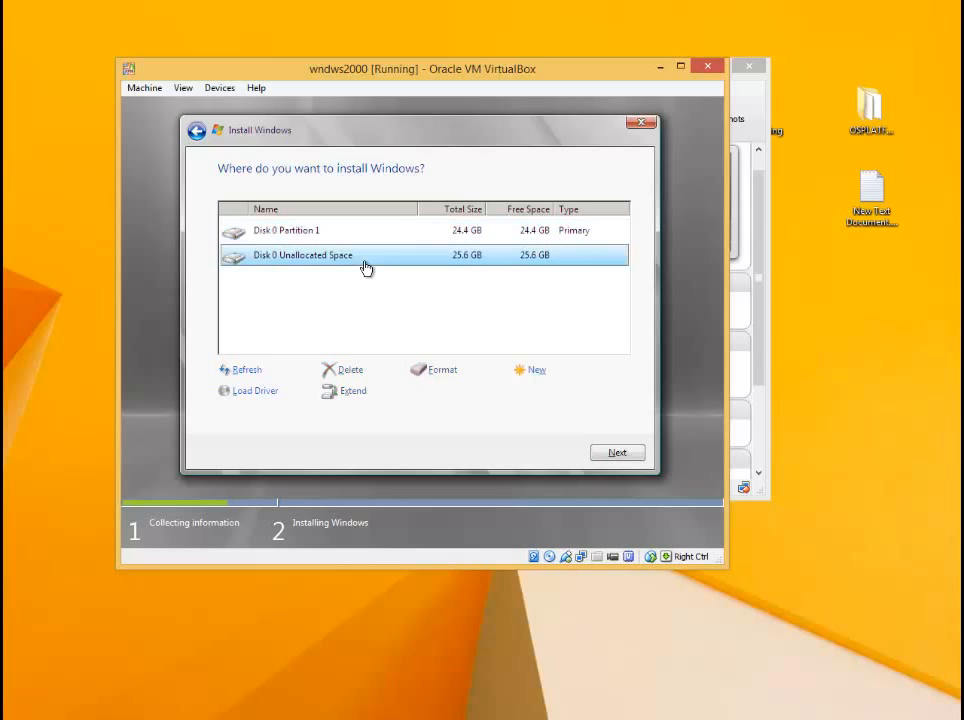
pyautogui.click(369, 235)
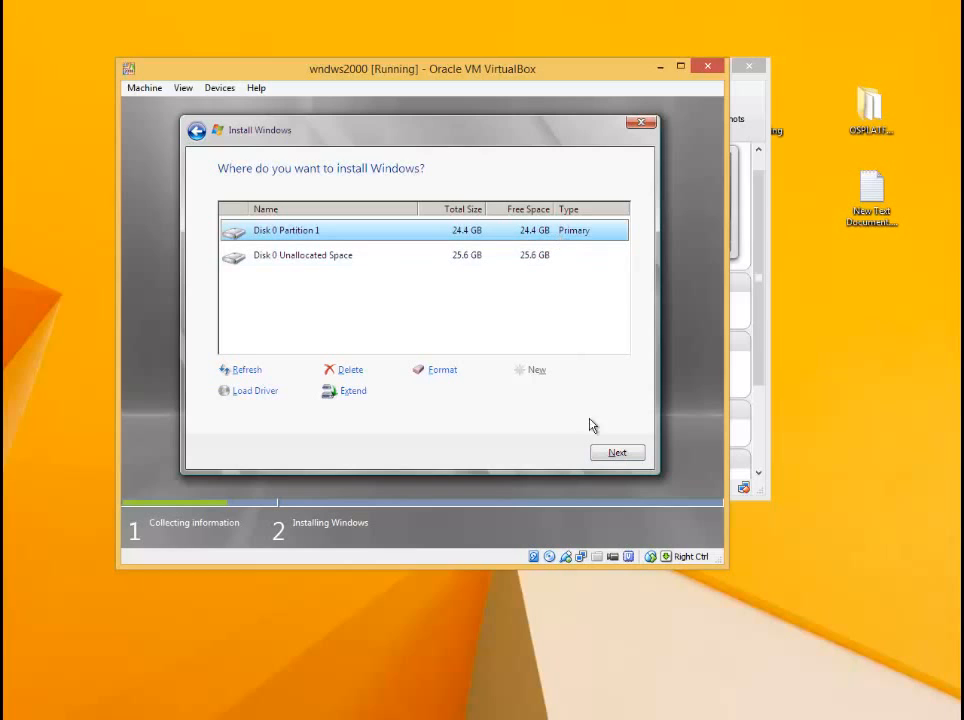
pyautogui.click(615, 456)
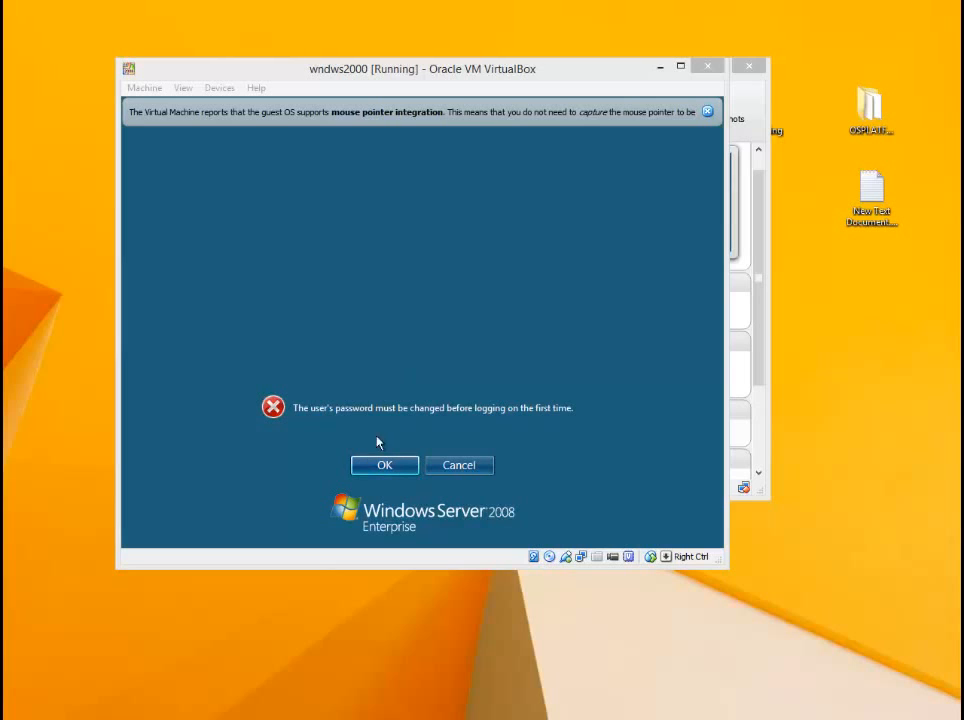
pyautogui.click(390, 465)
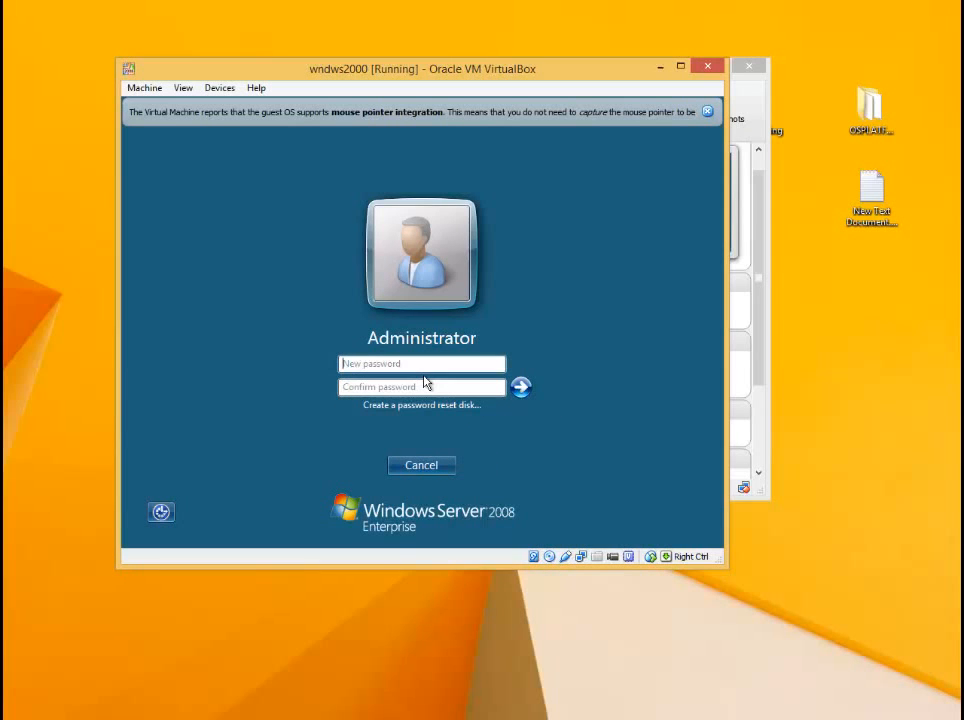
# - Try to set the Administrator password by filling in the new password and confirm password fields
pyautogui.write('••••••••')
pyautogui.press('Tab')
pyautogui.write('••••••••')
pyautogui.click(521, 387)
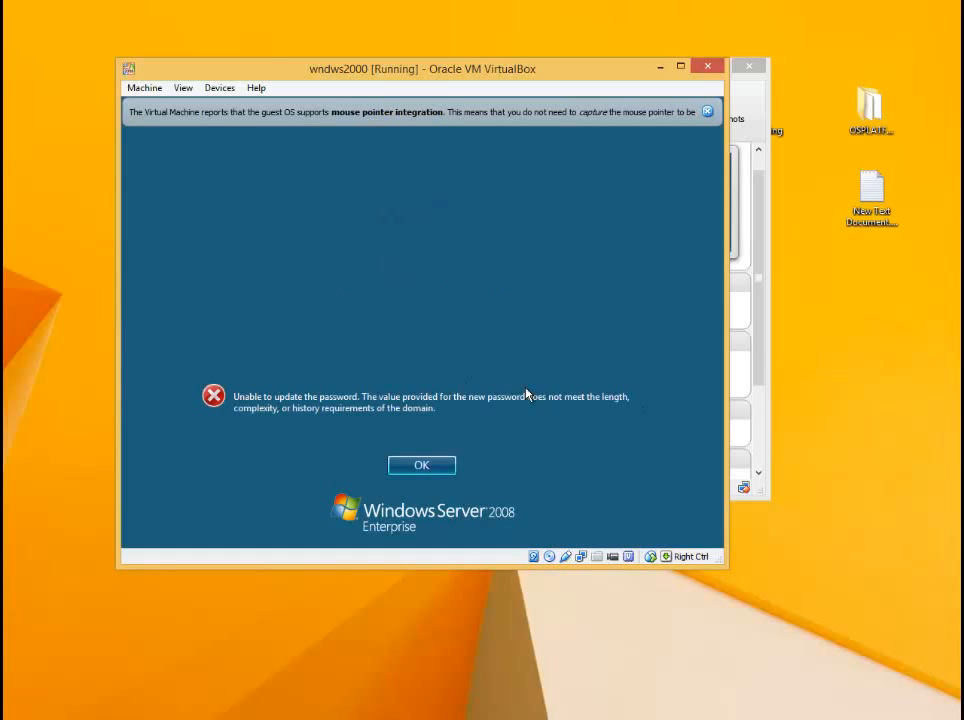
pyautogui.click(427, 467)
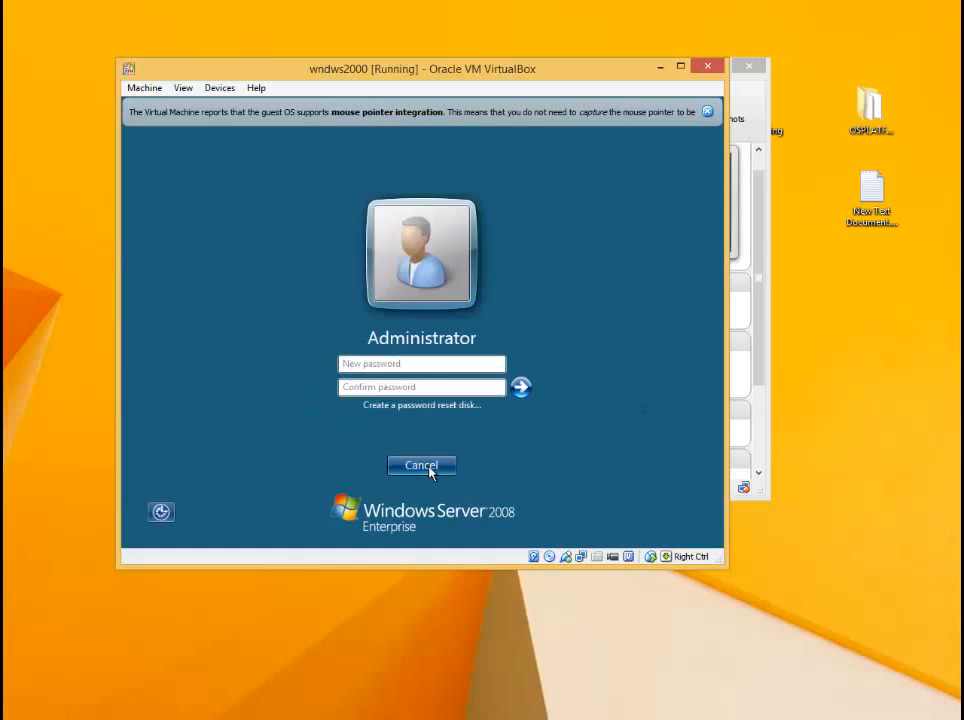
# - Log on by entering and confirming a different new Administrator password, and dismiss the mouse pointer integration notice
pyautogui.click(439, 362)
pyautogui.write('•••••••••••')
pyautogui.press('Tab')
pyautogui.write('•••••')
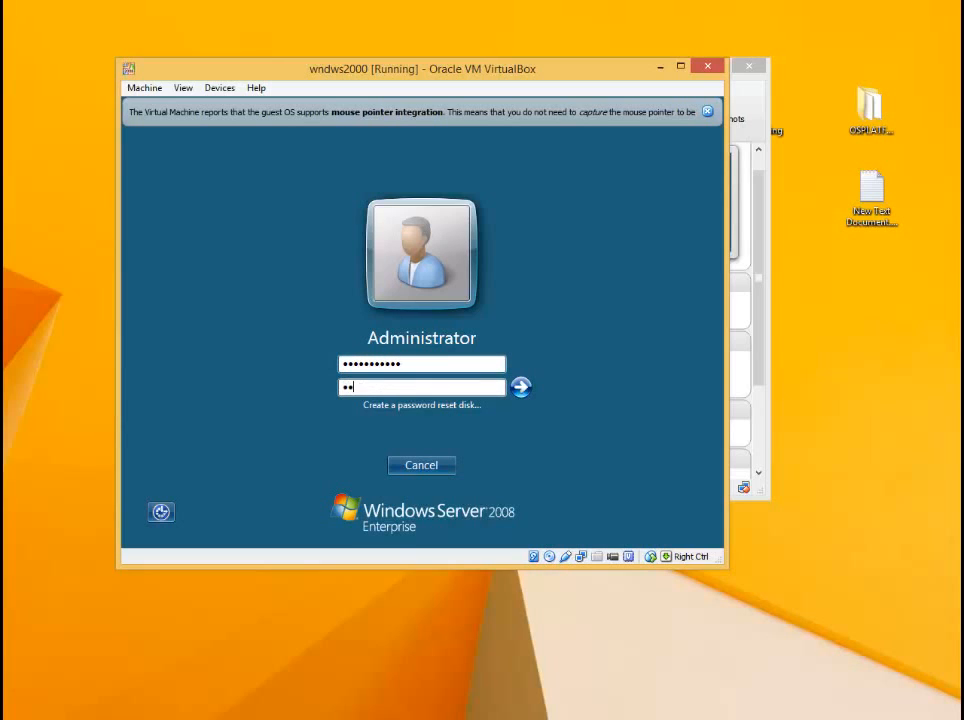
pyautogui.write('••••••')
pyautogui.click(521, 388)
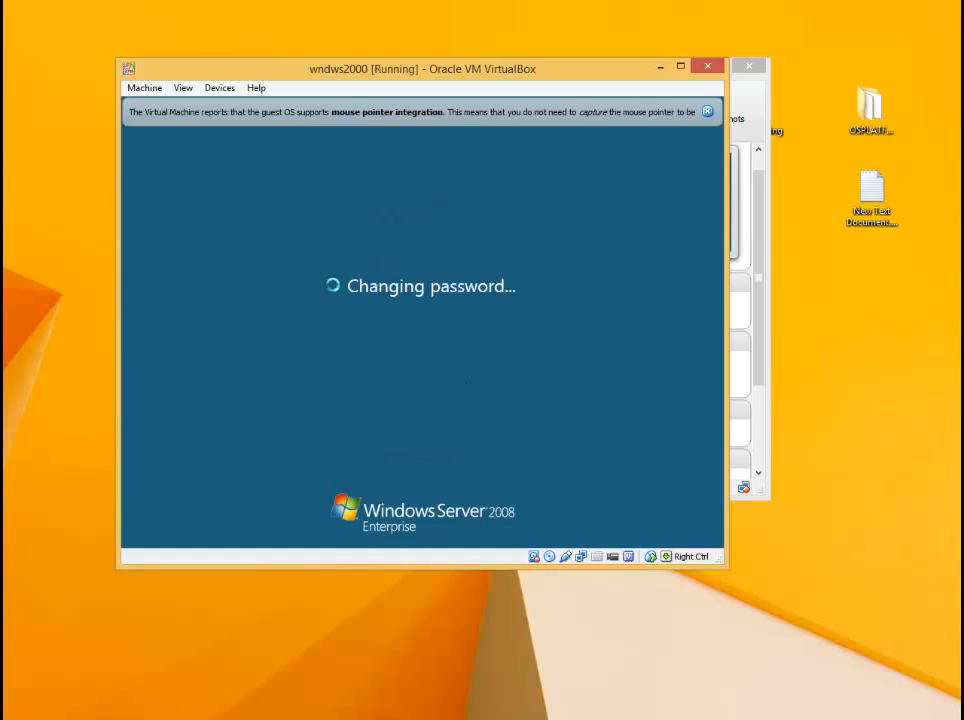
pyautogui.click(426, 468)
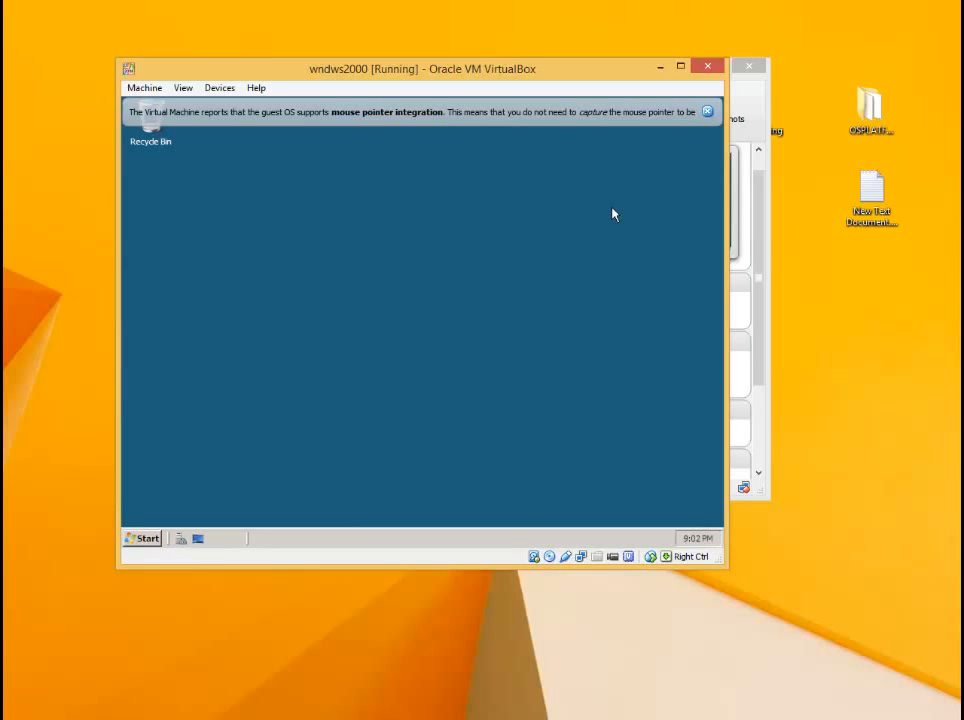
pyautogui.click(708, 112)
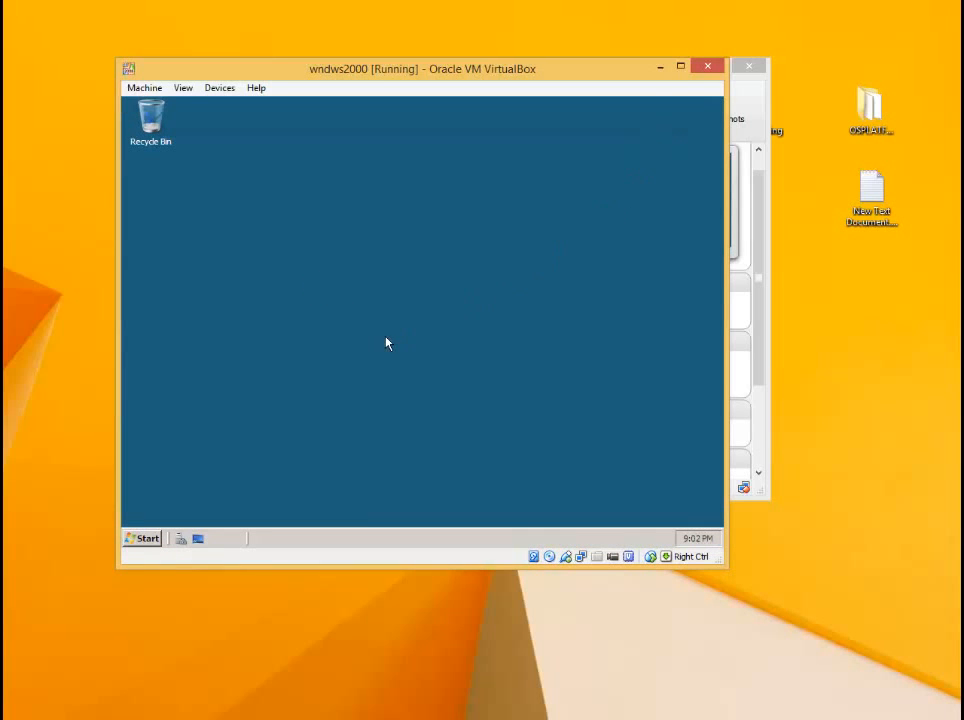